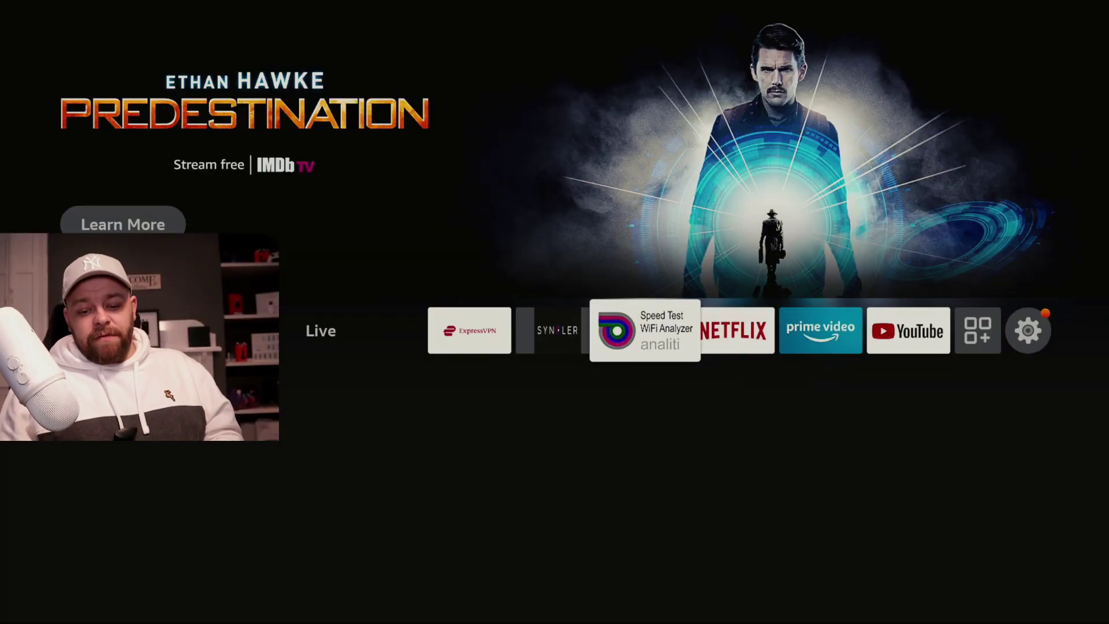
# Step: Move along the home row to the Settings gear and open the Settings categories
pyautogui.press('Right')
pyautogui.press('Right')
pyautogui.press('Right')
pyautogui.press('Right')
pyautogui.press('Right')
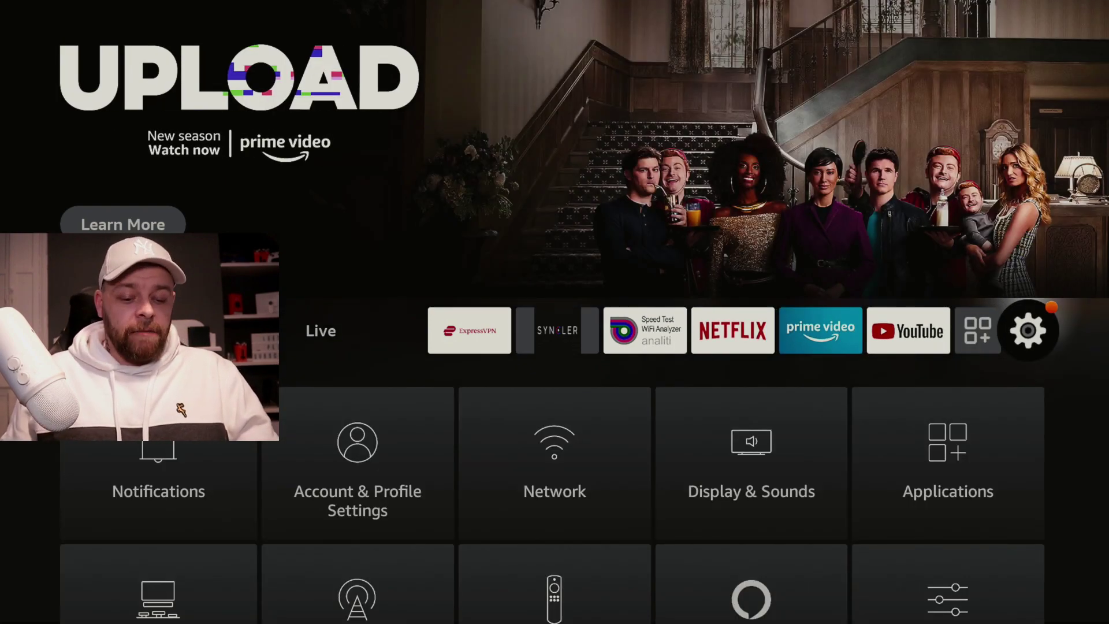
pyautogui.press('Down')
pyautogui.press('Right')
pyautogui.press('Right')
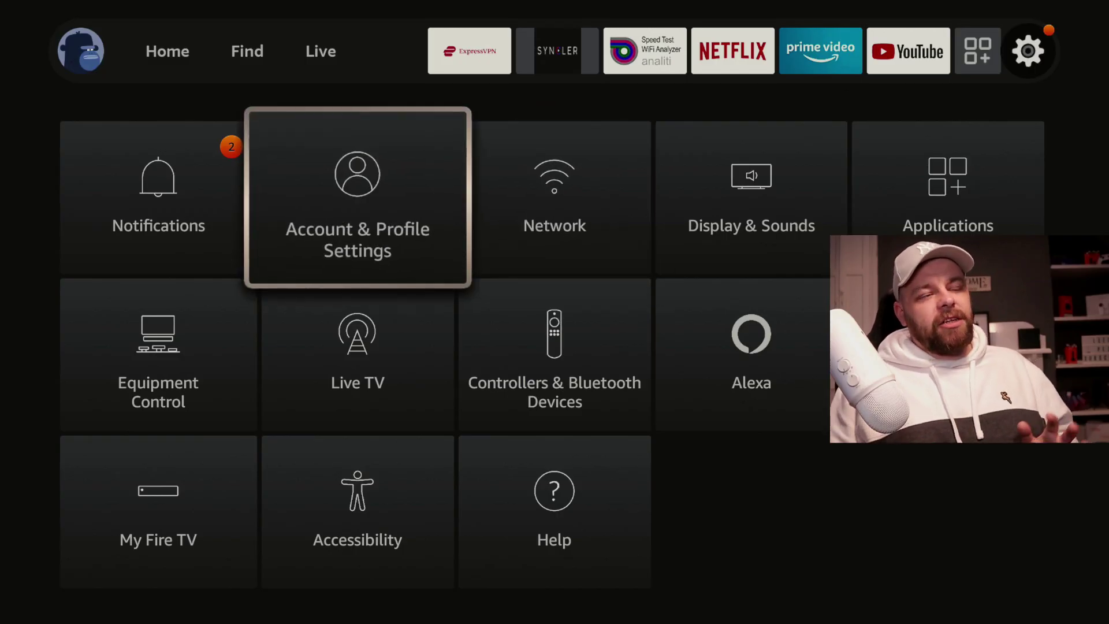
pyautogui.press('Left')
pyautogui.press('Left')
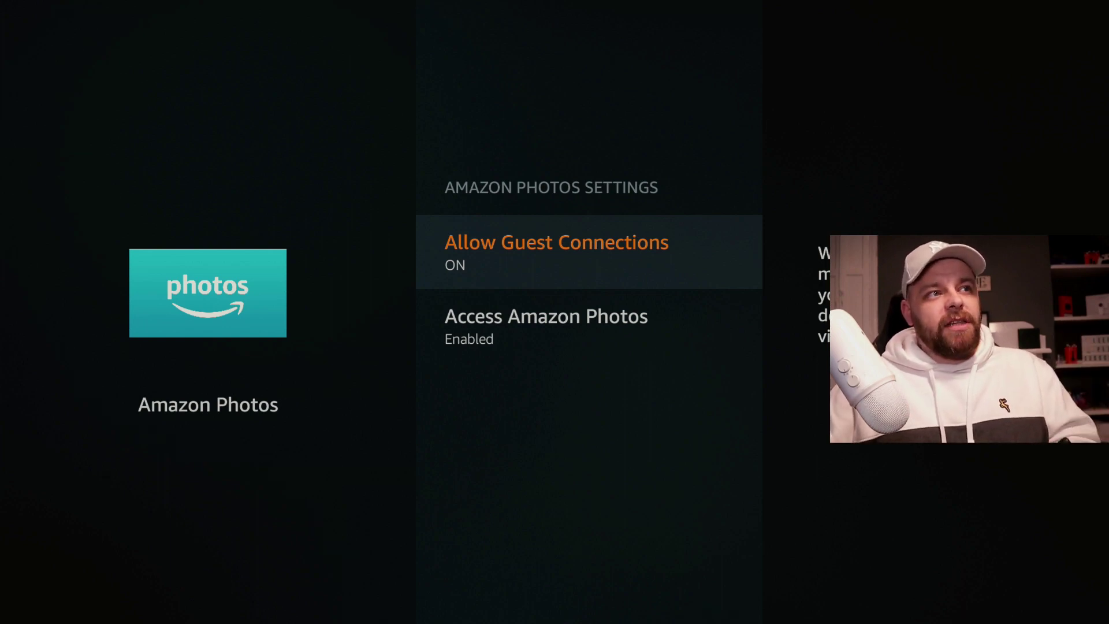
# Step: Turn off Allow Guest Connections in the Amazon Photos settings
pyautogui.press('Down')
pyautogui.press('Up')
pyautogui.press('Return')
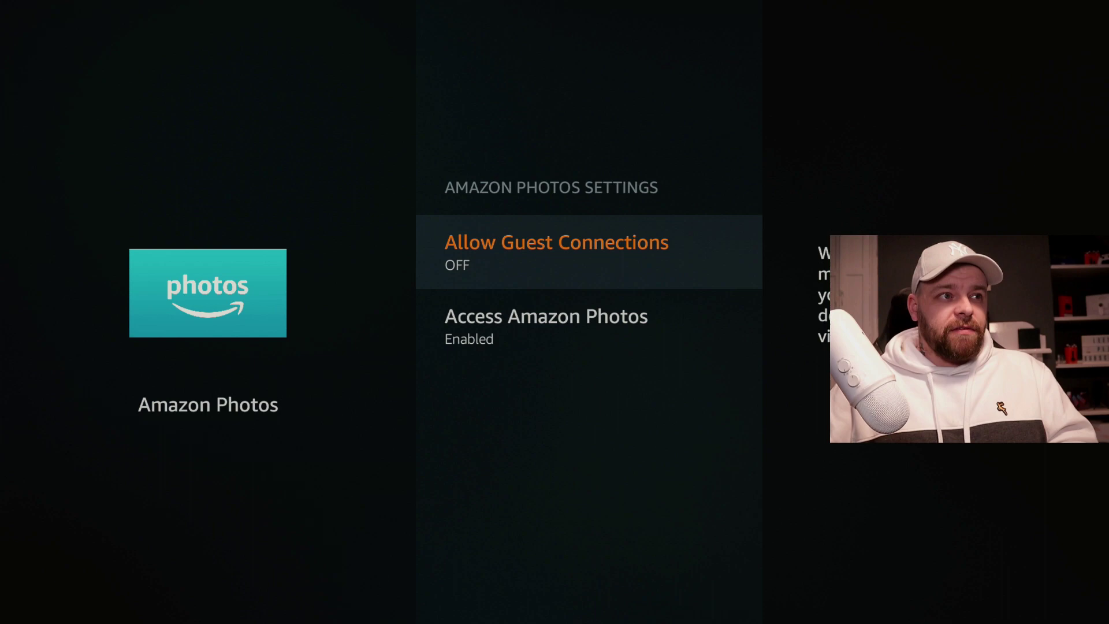
# Step: Set Access Amazon Photos to Disable and confirm it
pyautogui.press('Down')
pyautogui.press('Return')
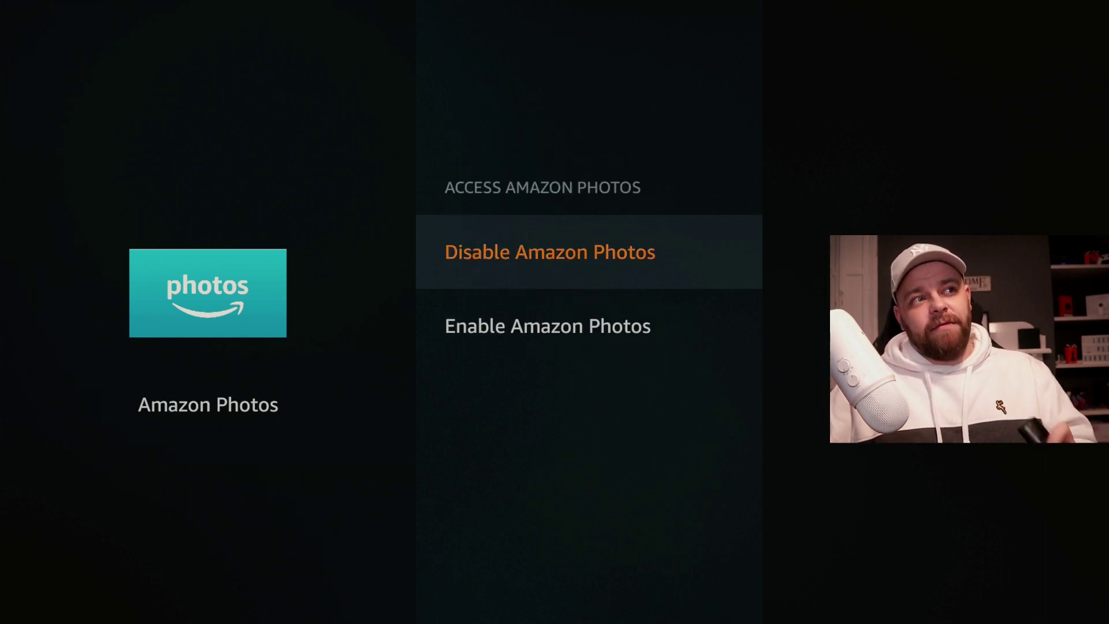
pyautogui.press('Down')
pyautogui.press('Up')
pyautogui.press('Return')
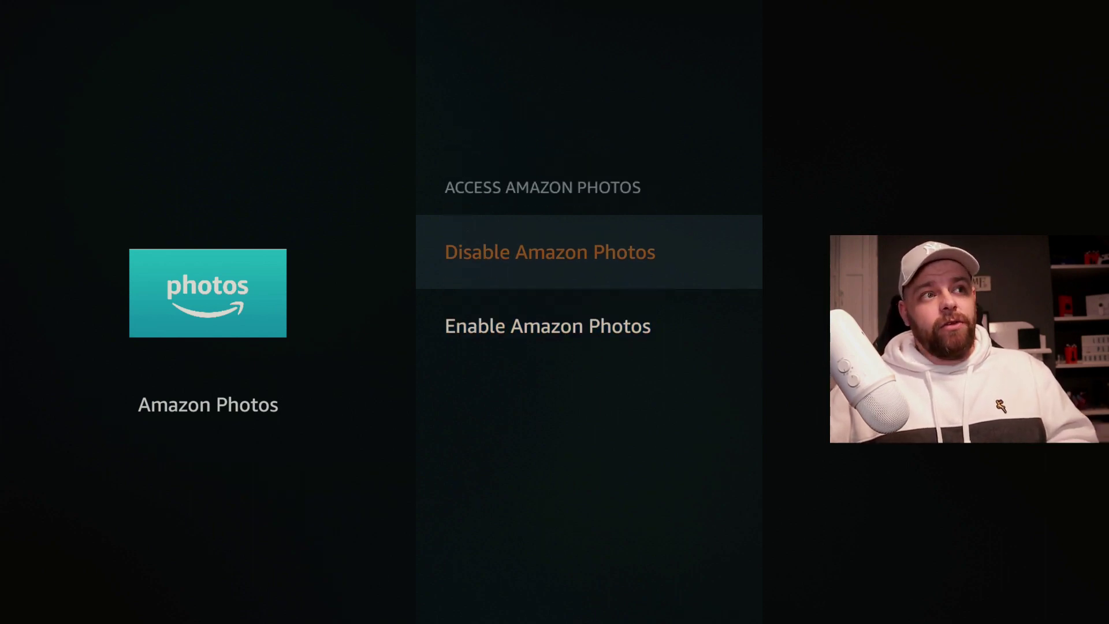
pyautogui.press('Return')
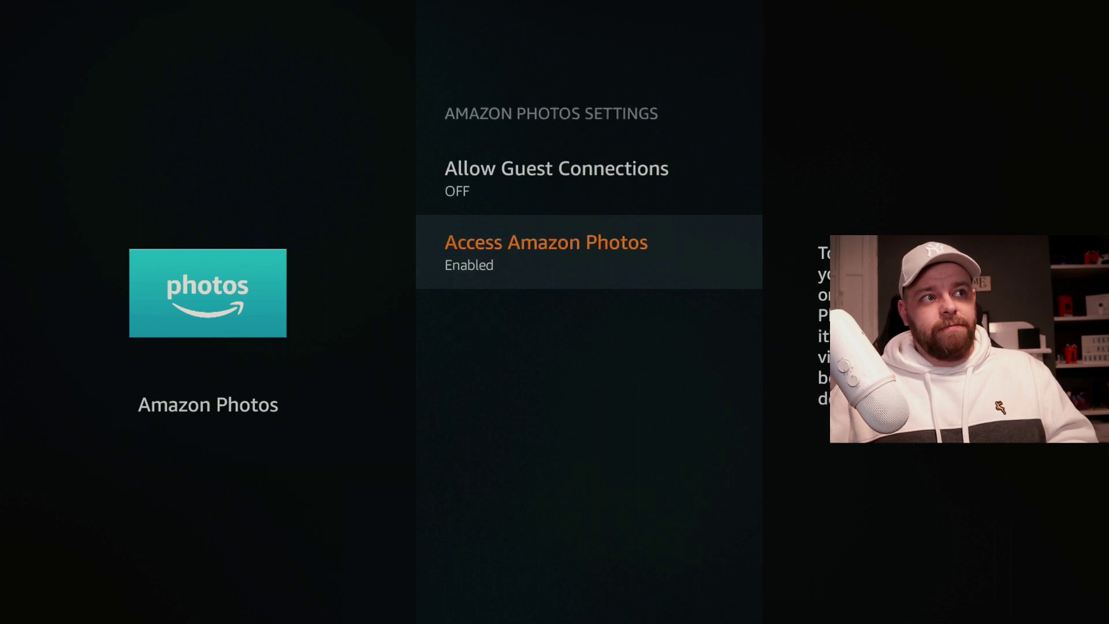
pyautogui.press('Up')
pyautogui.press('Down')
pyautogui.press('Up')
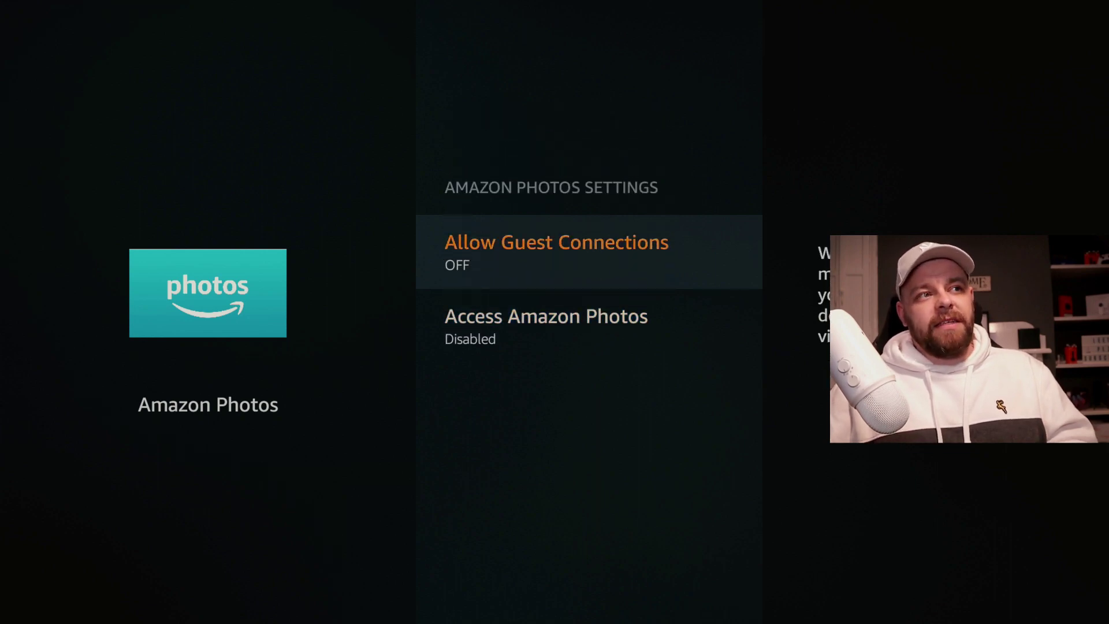
pyautogui.press('Down')
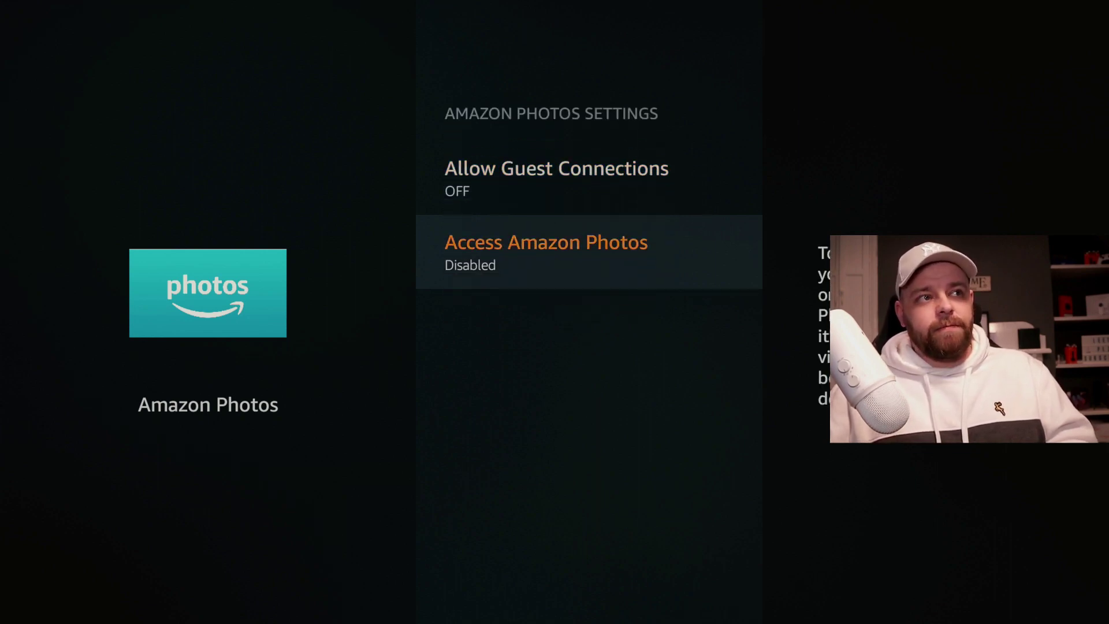
# Step: Switch Whispersync for Games OFF in GameCircle and return to Applications
pyautogui.press('Escape')
pyautogui.press('Down')
pyautogui.press('Down')
pyautogui.press('Up')
pyautogui.press('Return')
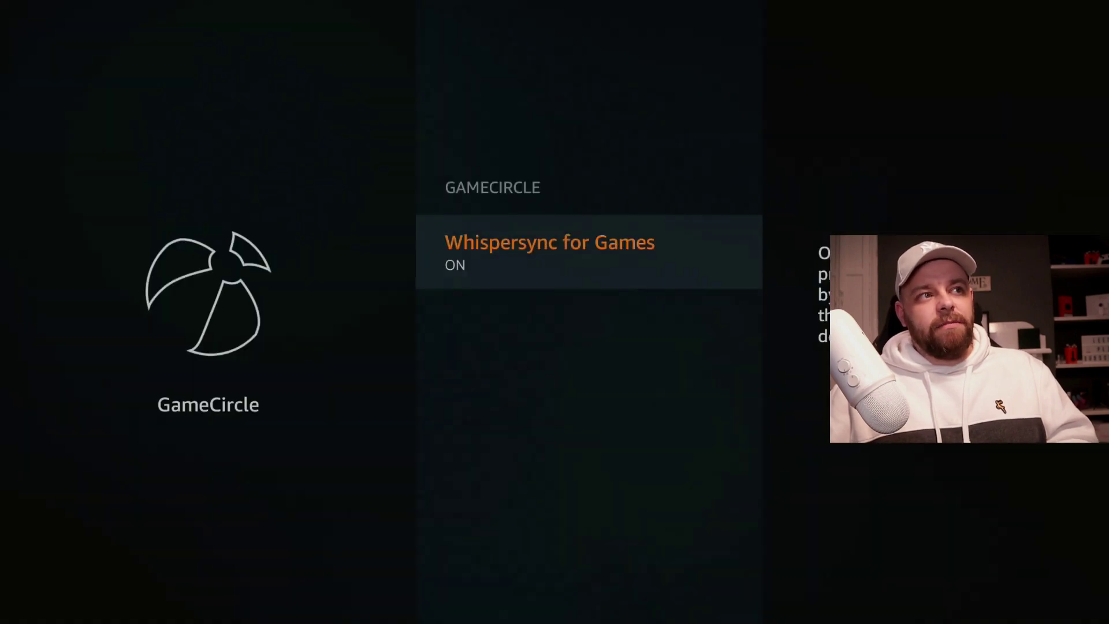
pyautogui.press('Return')
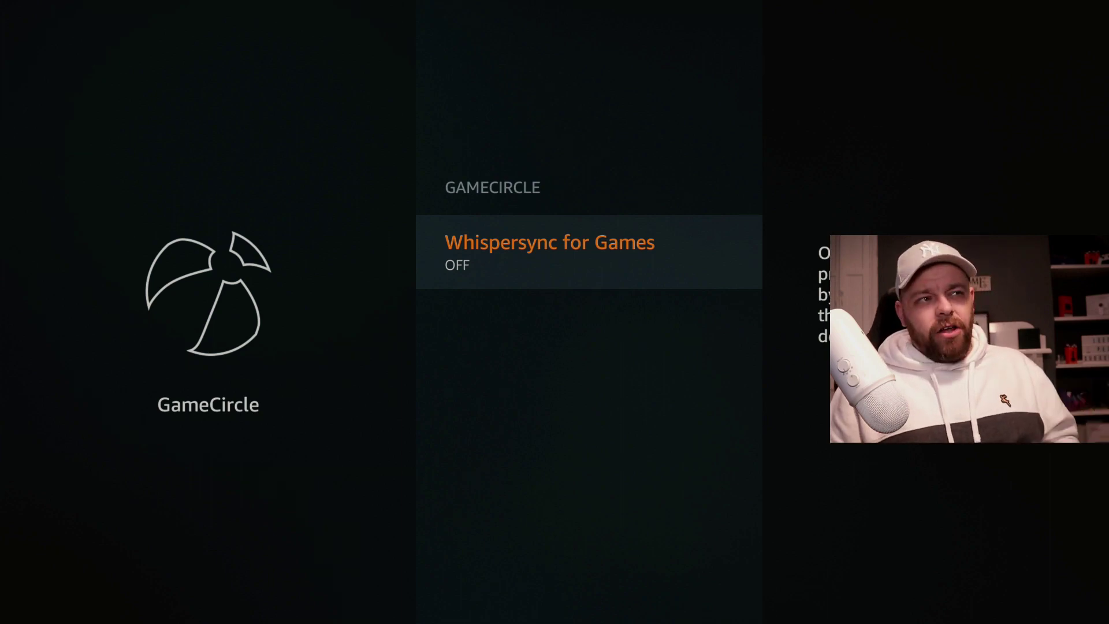
pyautogui.press('Escape')
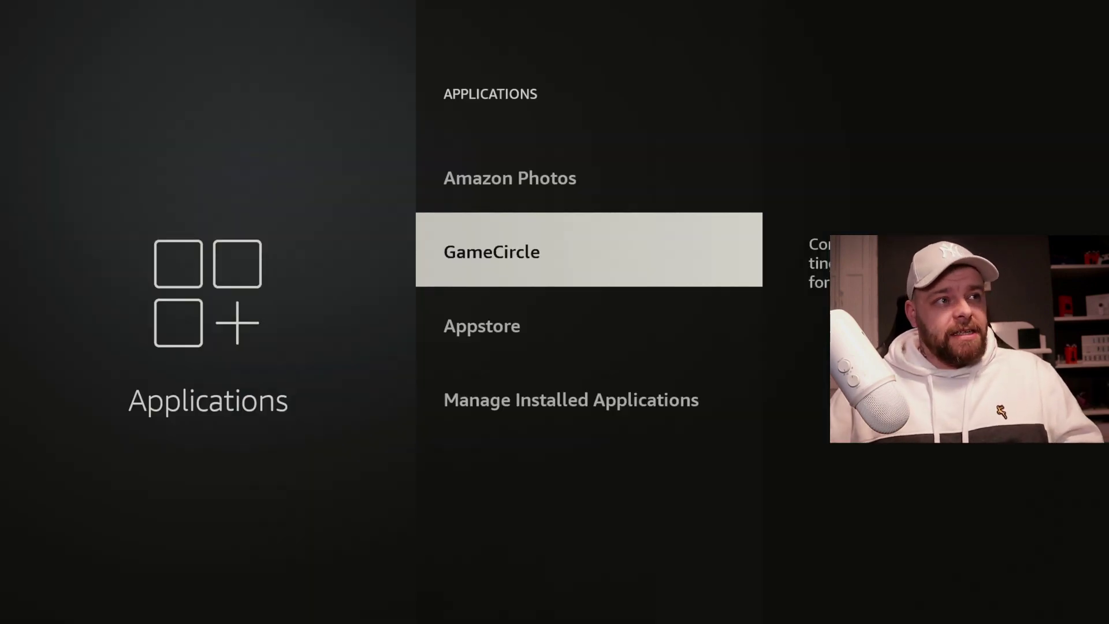
# Step: In Appstore settings, toggle Automatic Updates off and back on
pyautogui.press('Down')
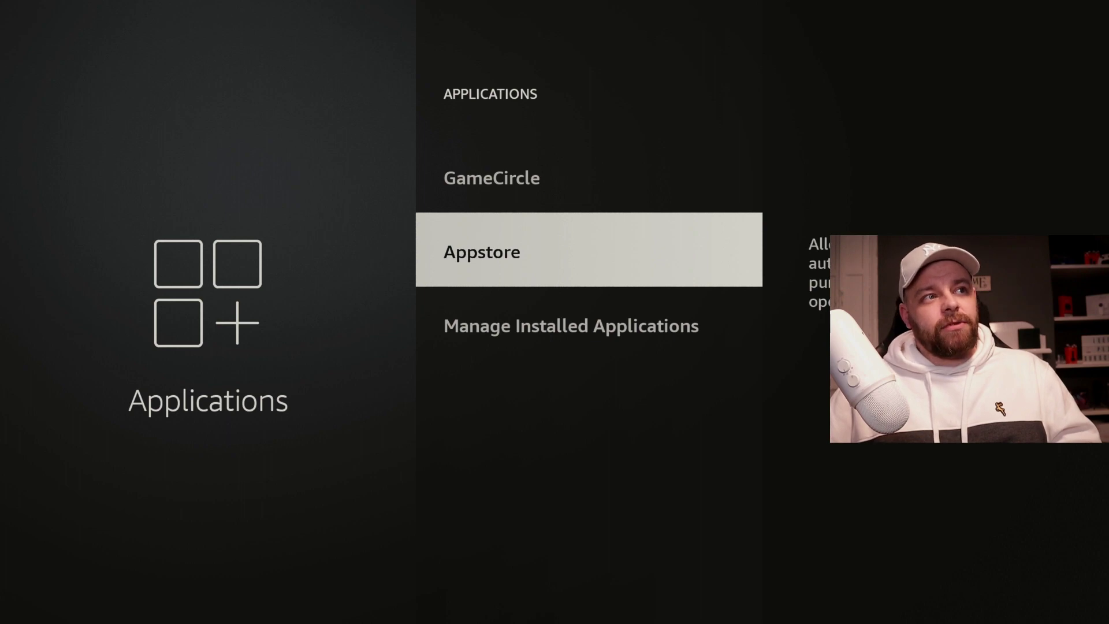
pyautogui.press('Return')
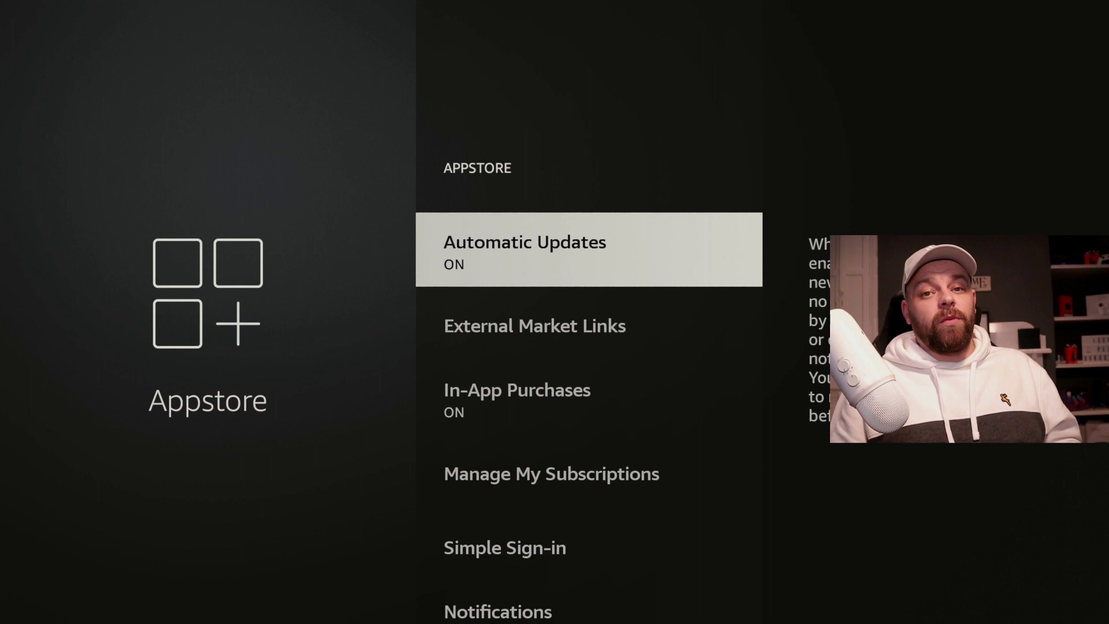
pyautogui.press('Return')
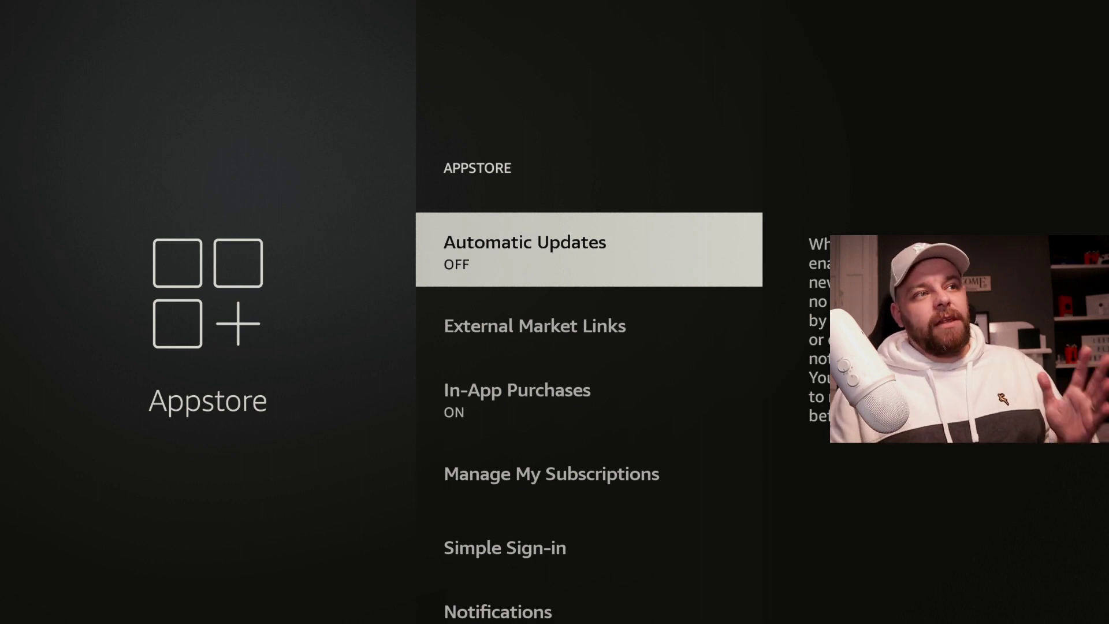
pyautogui.press('Return')
# Step: Keep External Market Links on Ask Before Opening and return to the Settings grid
pyautogui.press('Down')
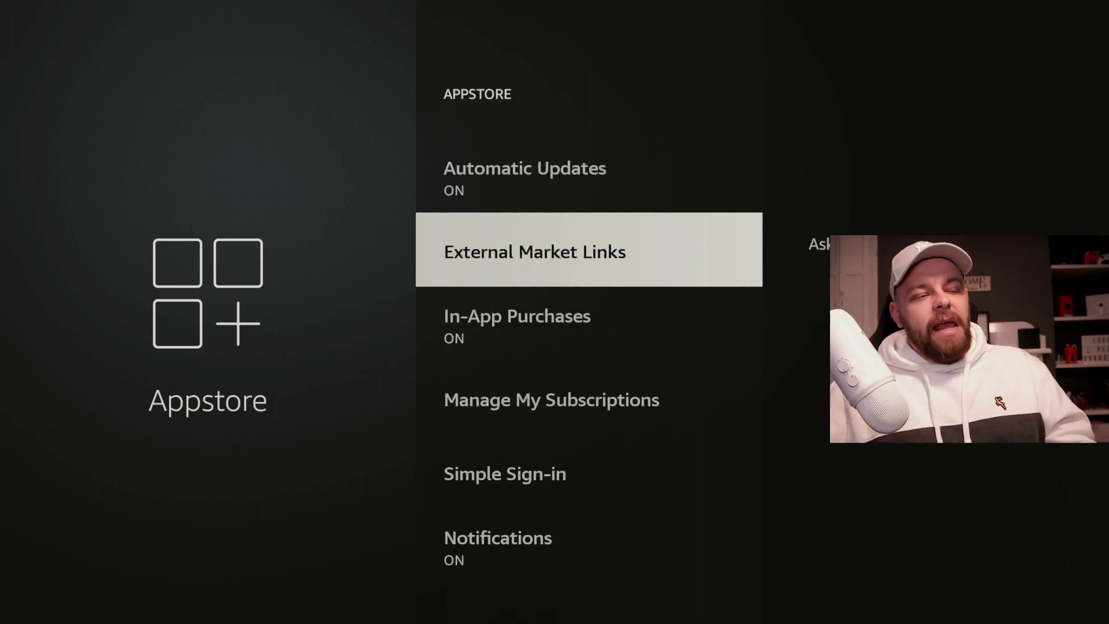
pyautogui.press('Return')
pyautogui.press('Down')
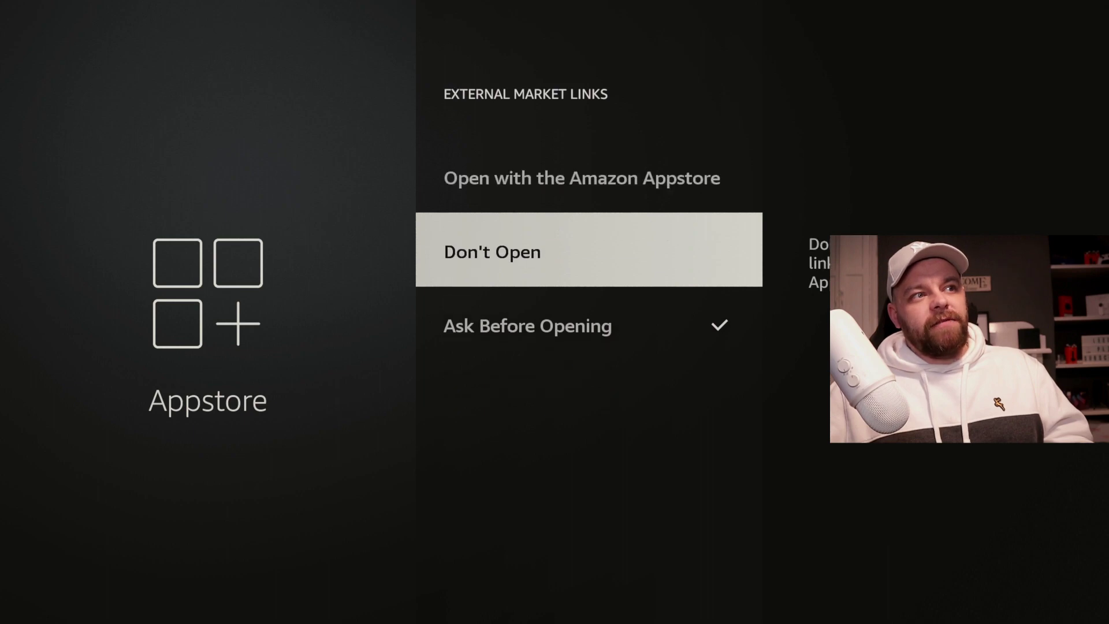
pyautogui.press('Down')
pyautogui.press('Escape')
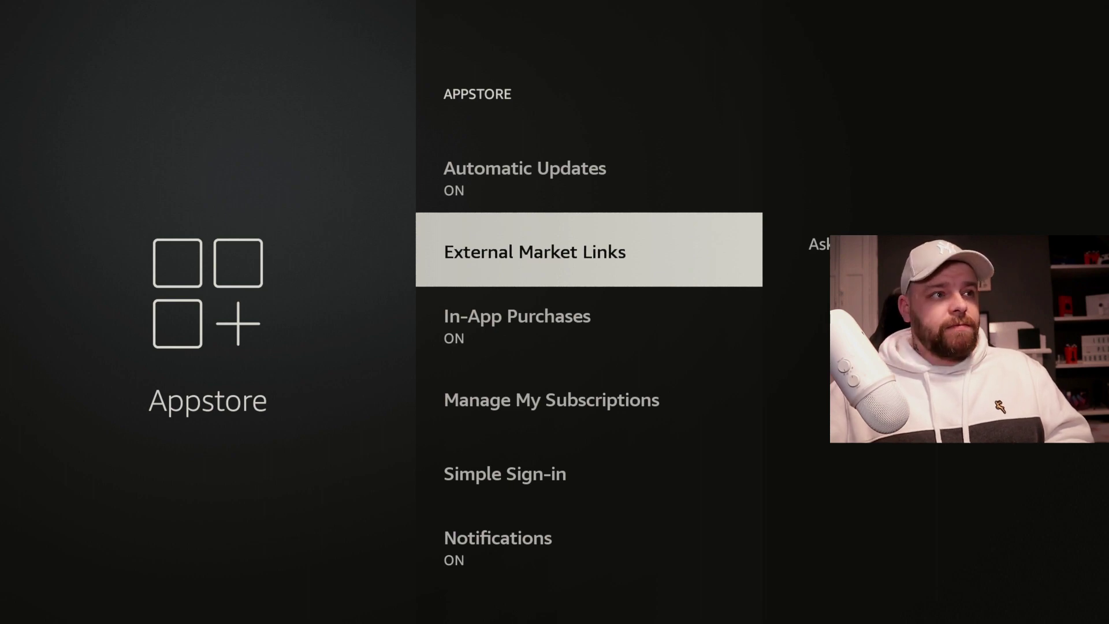
pyautogui.press('Return')
pyautogui.press('Down')
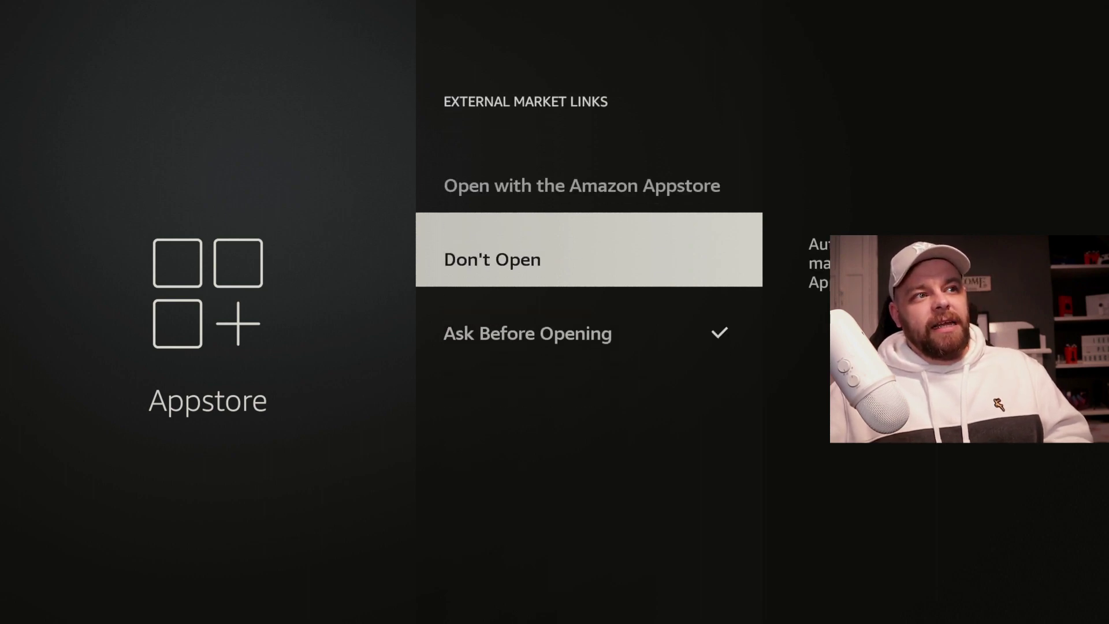
pyautogui.press('Down')
pyautogui.press('Return')
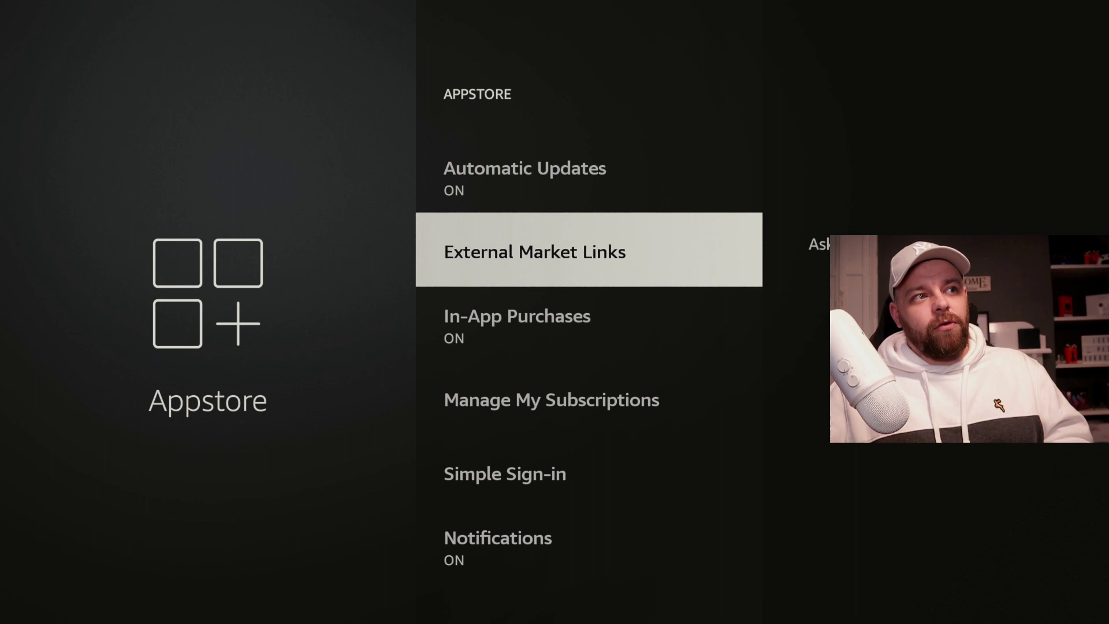
pyautogui.press('Down')
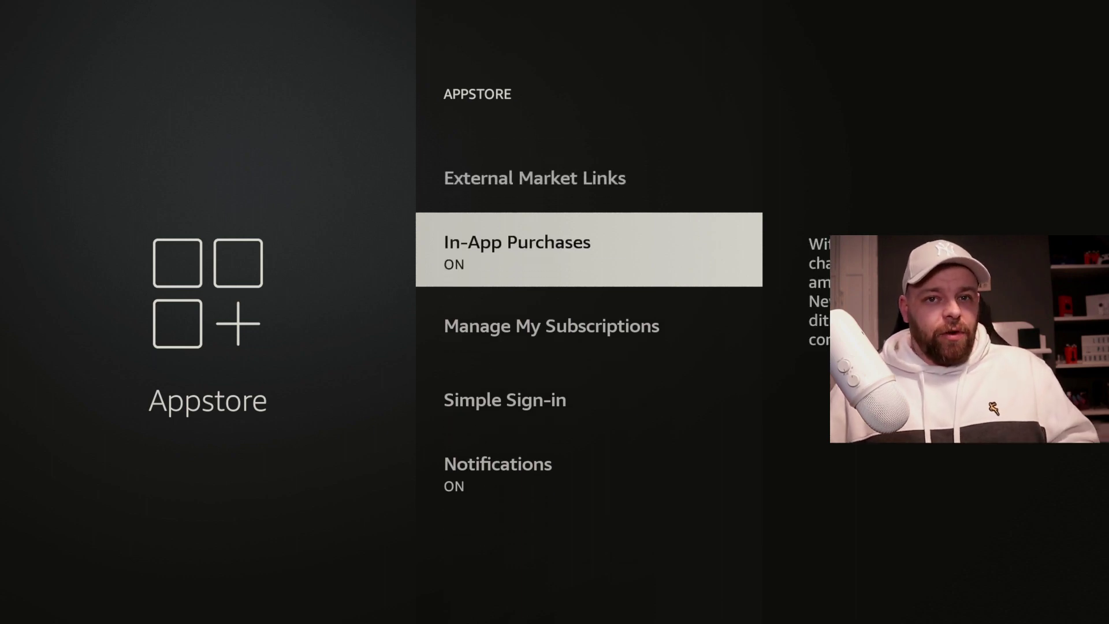
pyautogui.press('Up')
pyautogui.press('Up')
pyautogui.press('Escape')
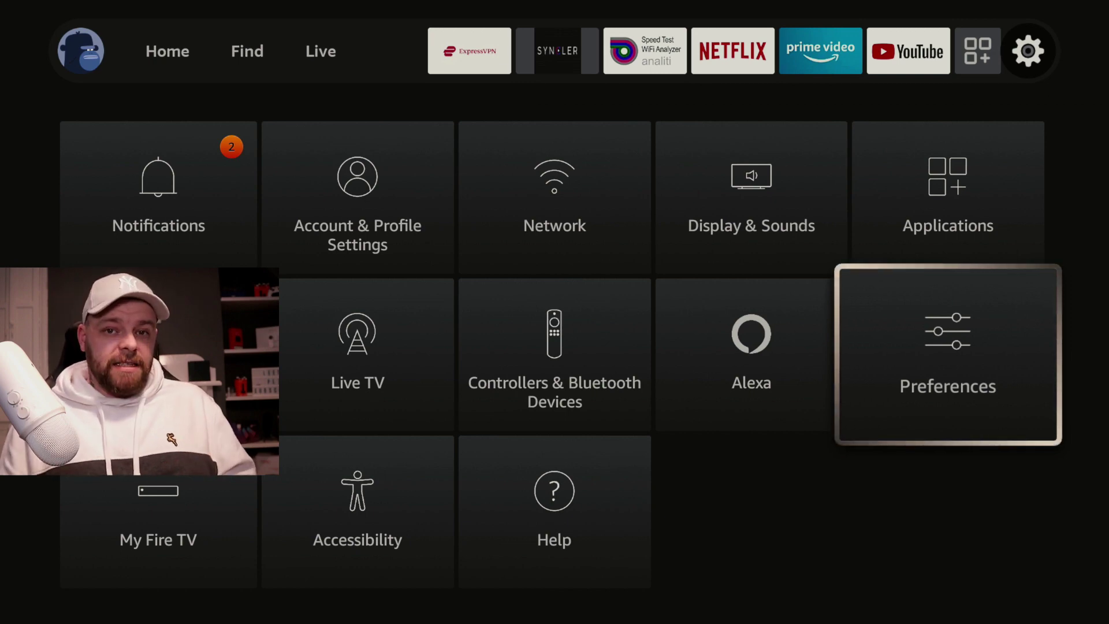
# Step: Check that Parental Controls is left OFF, then move to Privacy Settings in Preferences
pyautogui.press('Return')
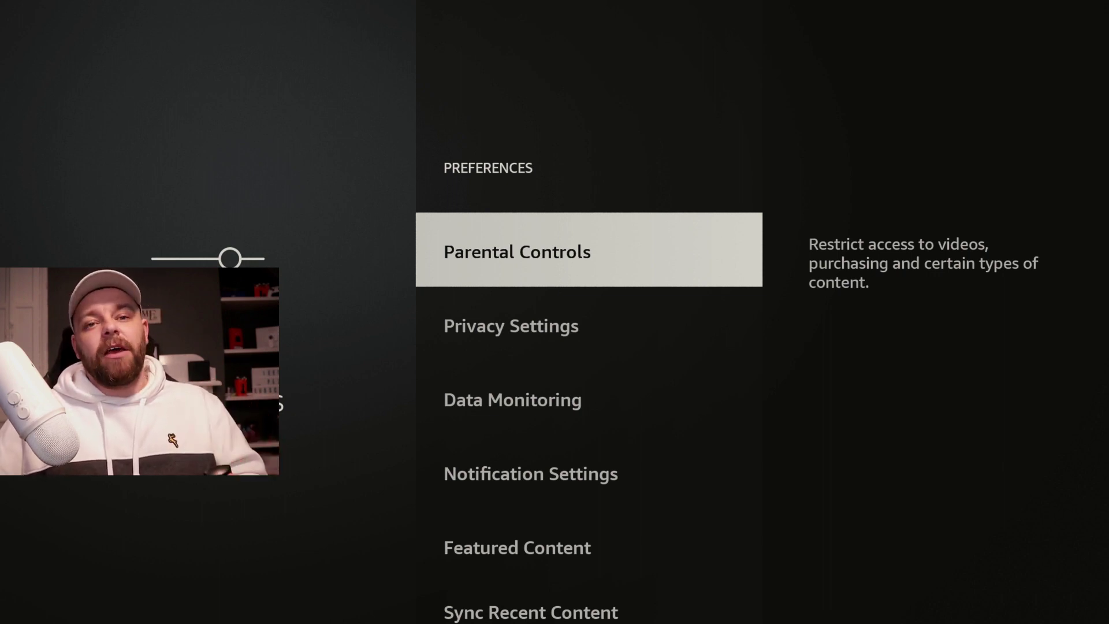
pyautogui.press('Down')
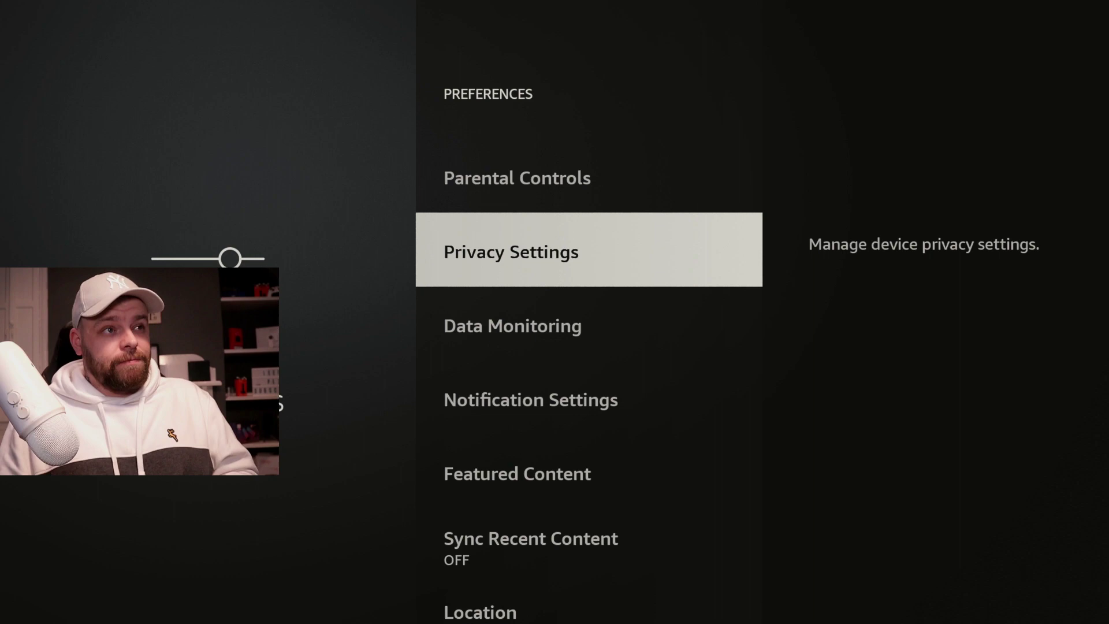
pyautogui.press('Up')
pyautogui.press('Return')
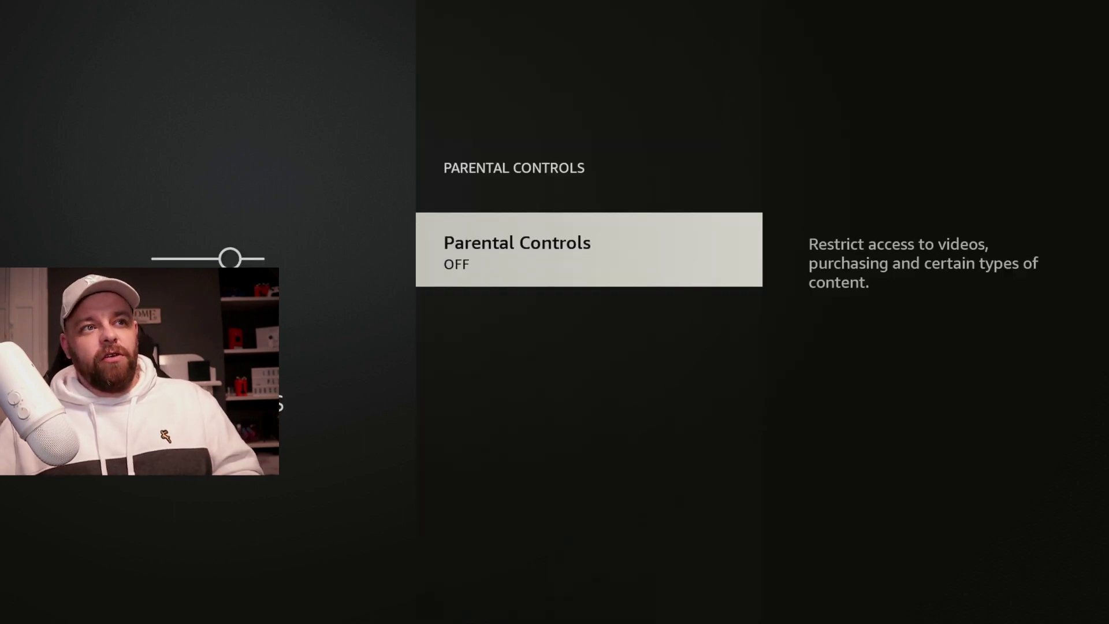
pyautogui.press('Escape')
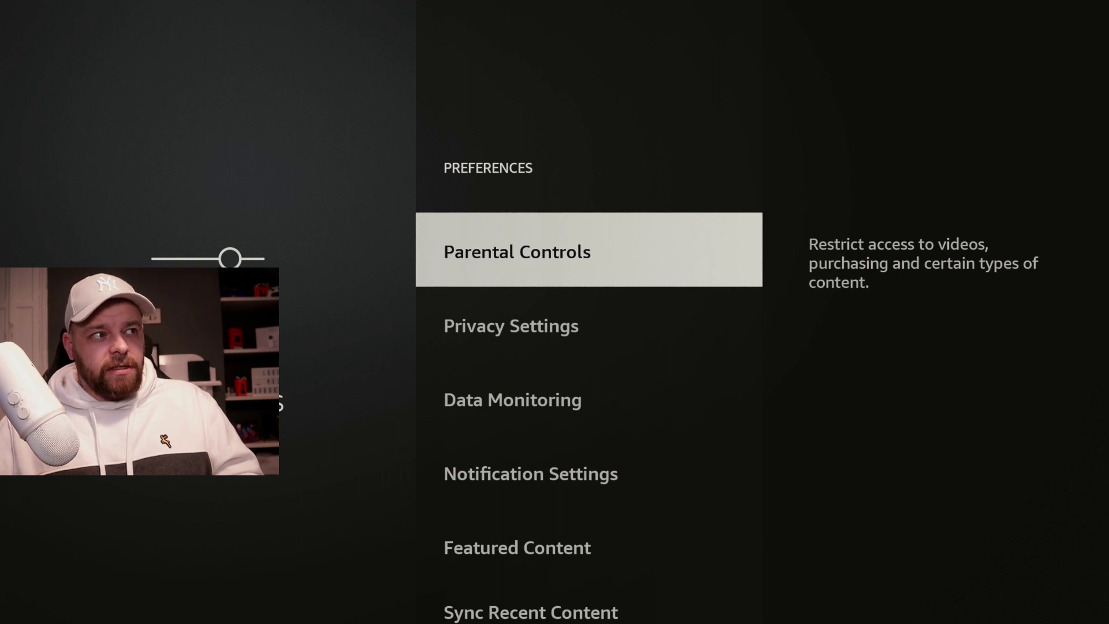
pyautogui.press('Down')
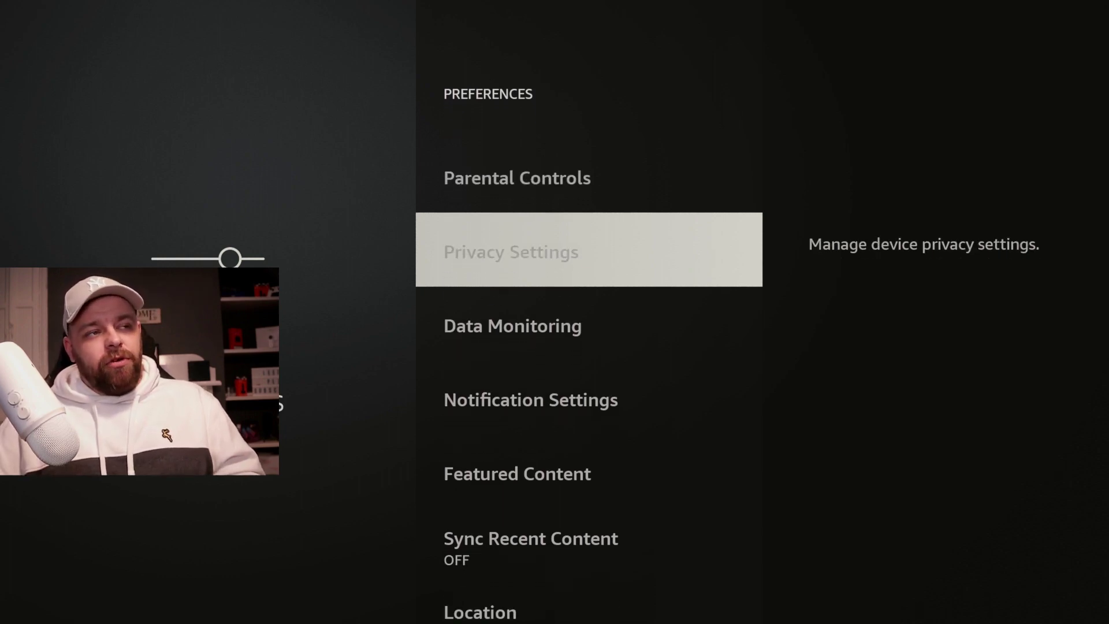
# Step: In Privacy Settings, switch Device Usage Data from ON to OFF and confirm Turn Off
pyautogui.press('Return')
pyautogui.press('Down')
pyautogui.press('Down')
pyautogui.press('Down')
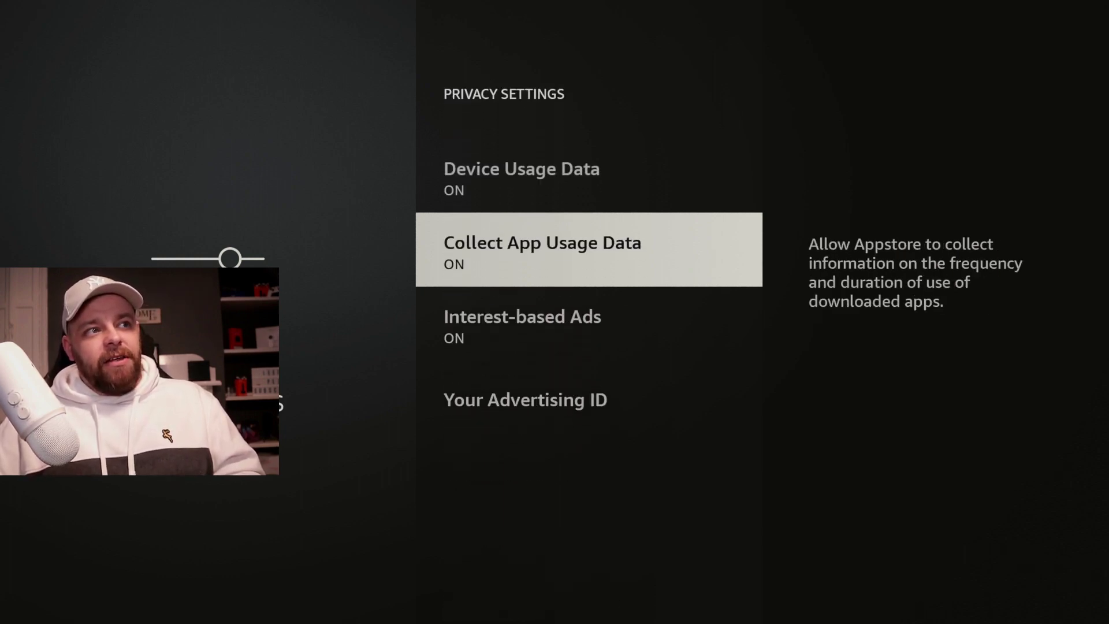
pyautogui.press('Up')
pyautogui.press('Up')
pyautogui.press('Up')
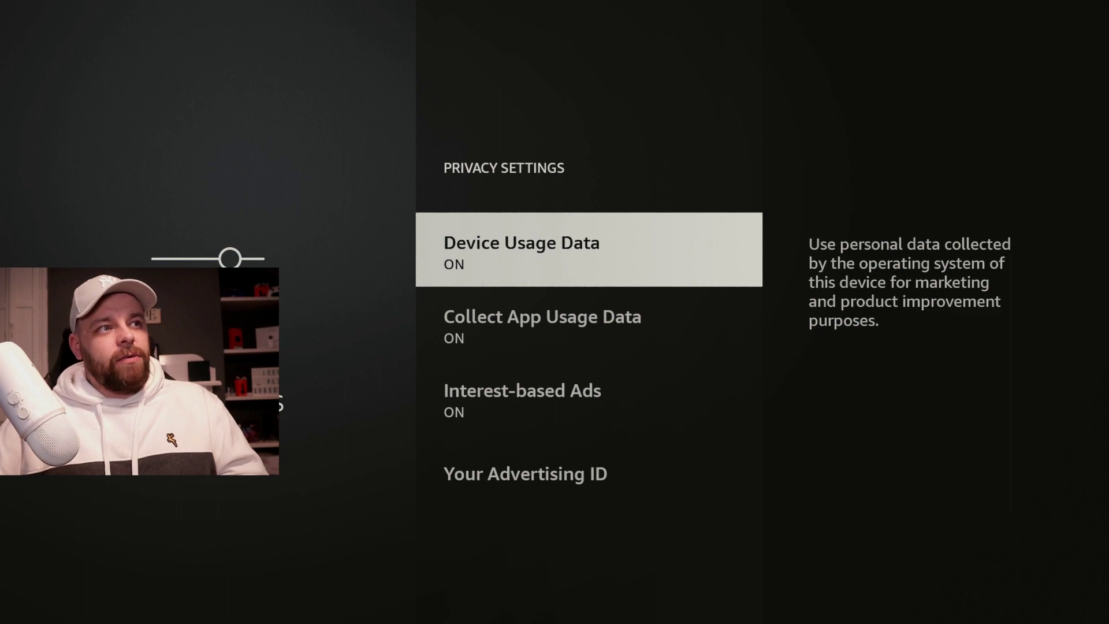
pyautogui.press('Return')
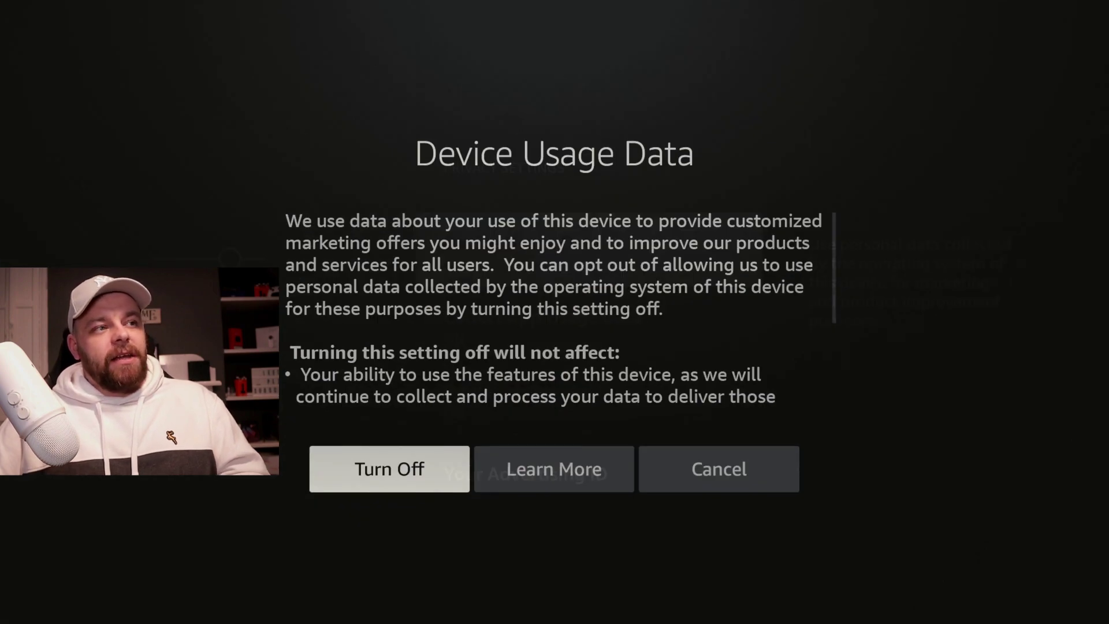
pyautogui.press('Return')
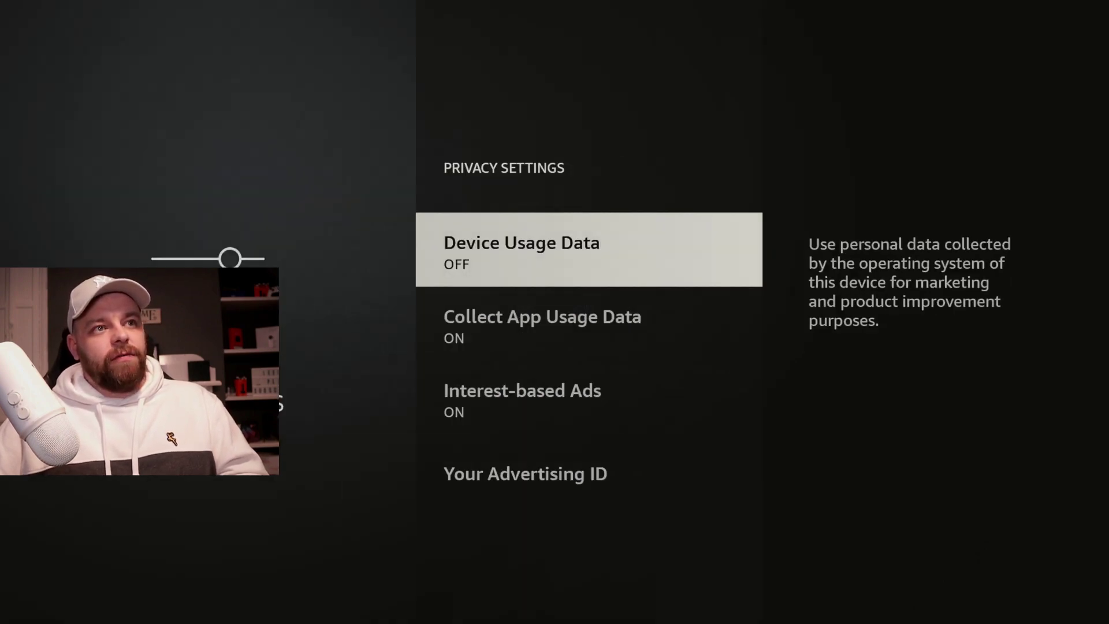
pyautogui.press('Down')
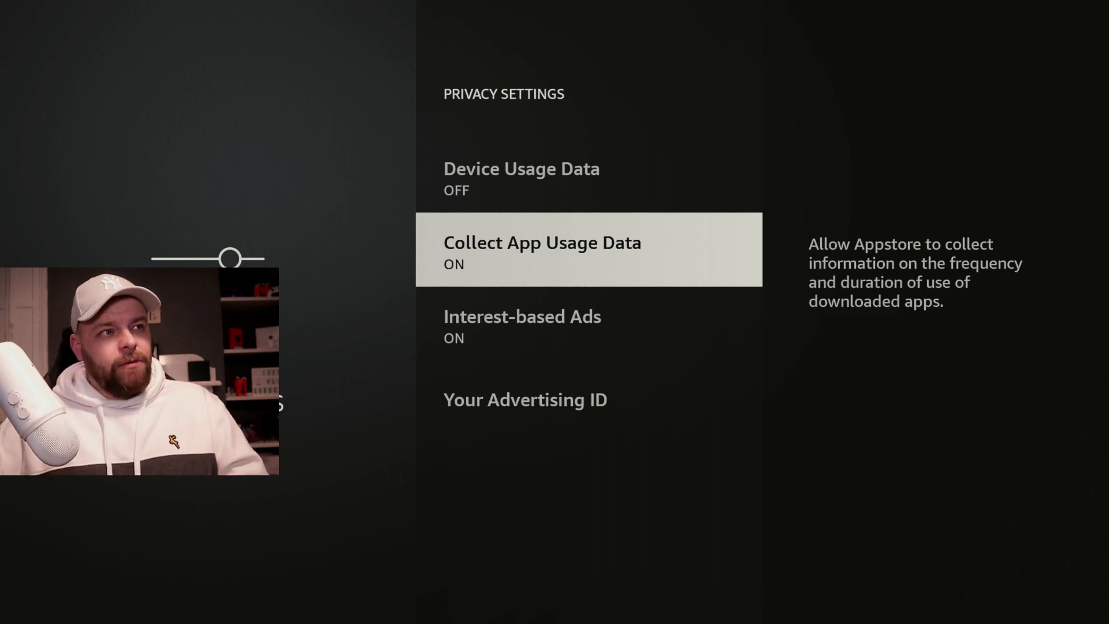
# Step: Turn Collect App Usage Data OFF, then Interest-based Ads OFF, confirming each Turn Off
pyautogui.press('Return')
pyautogui.press('Return')
pyautogui.press('Down')
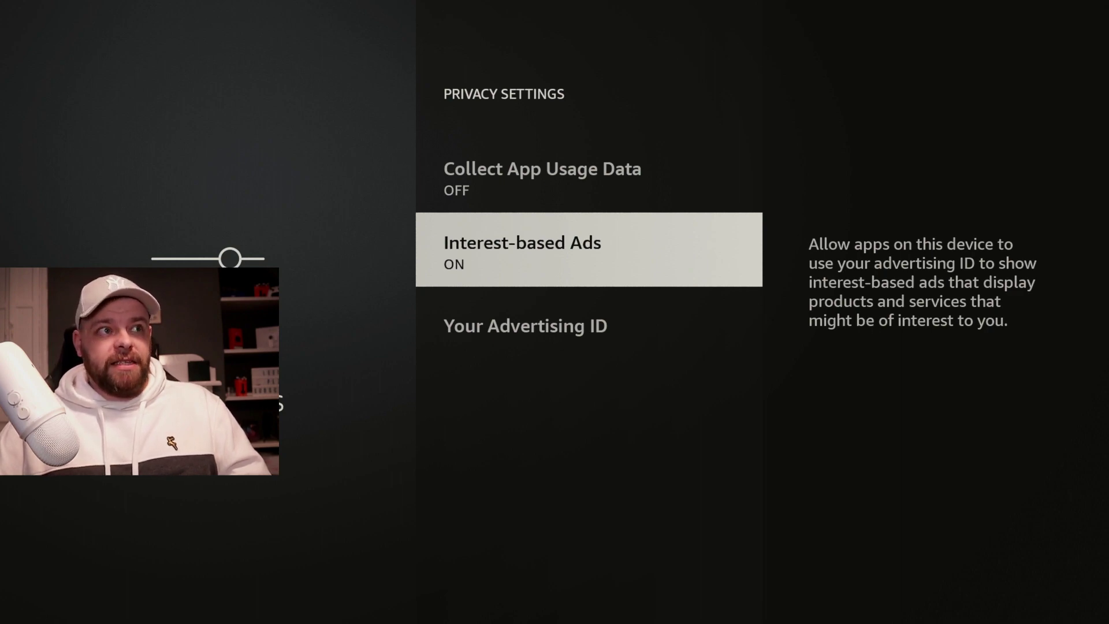
pyautogui.press('Down')
pyautogui.press('Up')
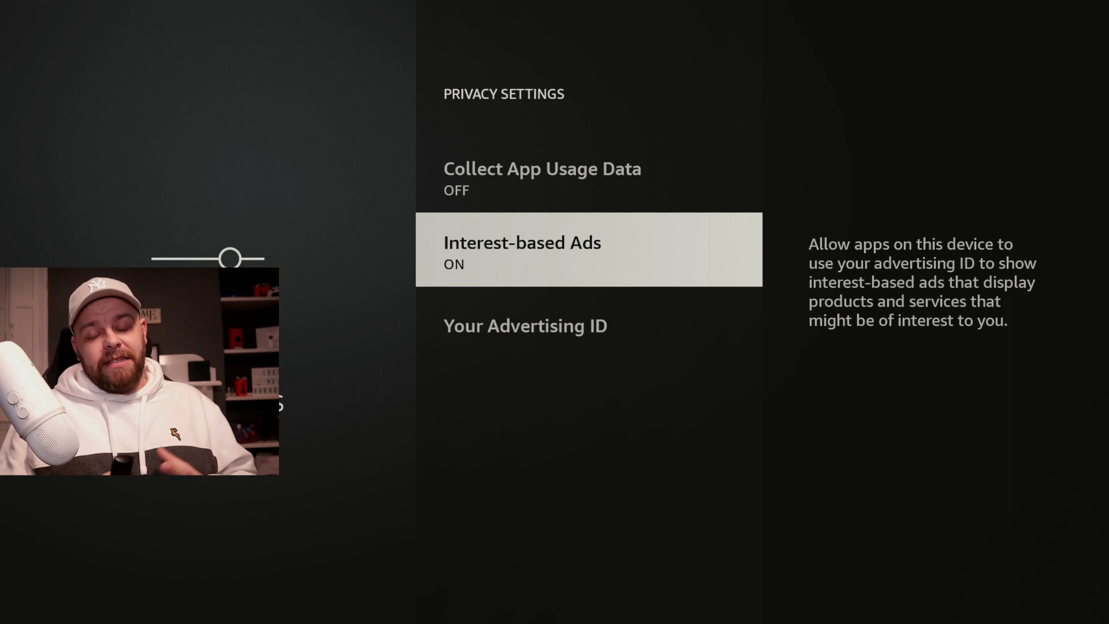
pyautogui.press('Return')
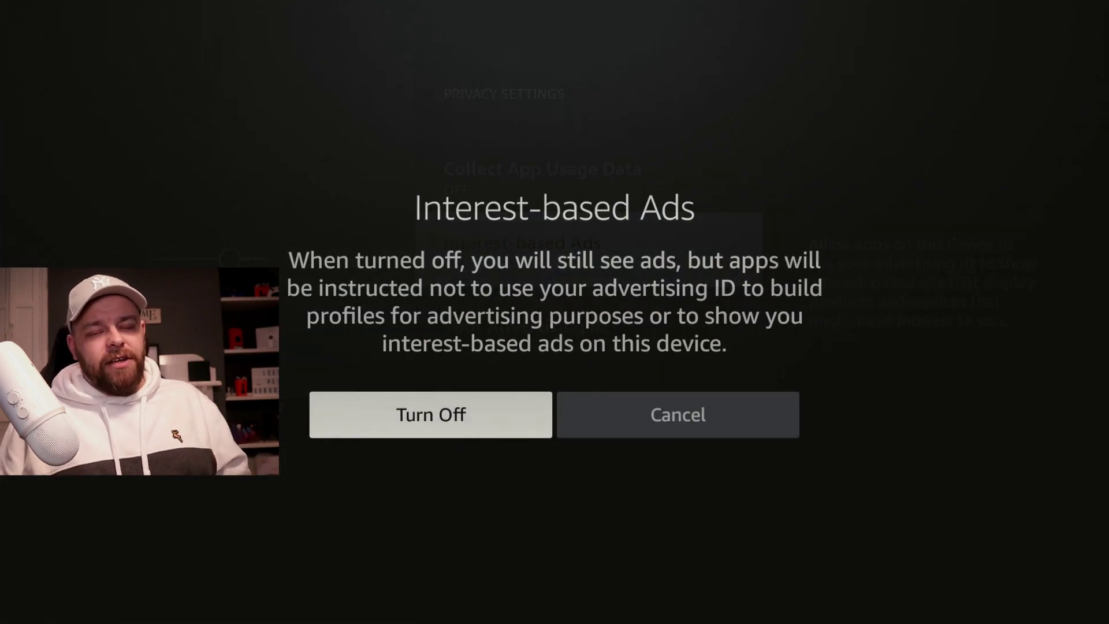
pyautogui.press('Return')
pyautogui.press('Up')
pyautogui.press('Up')
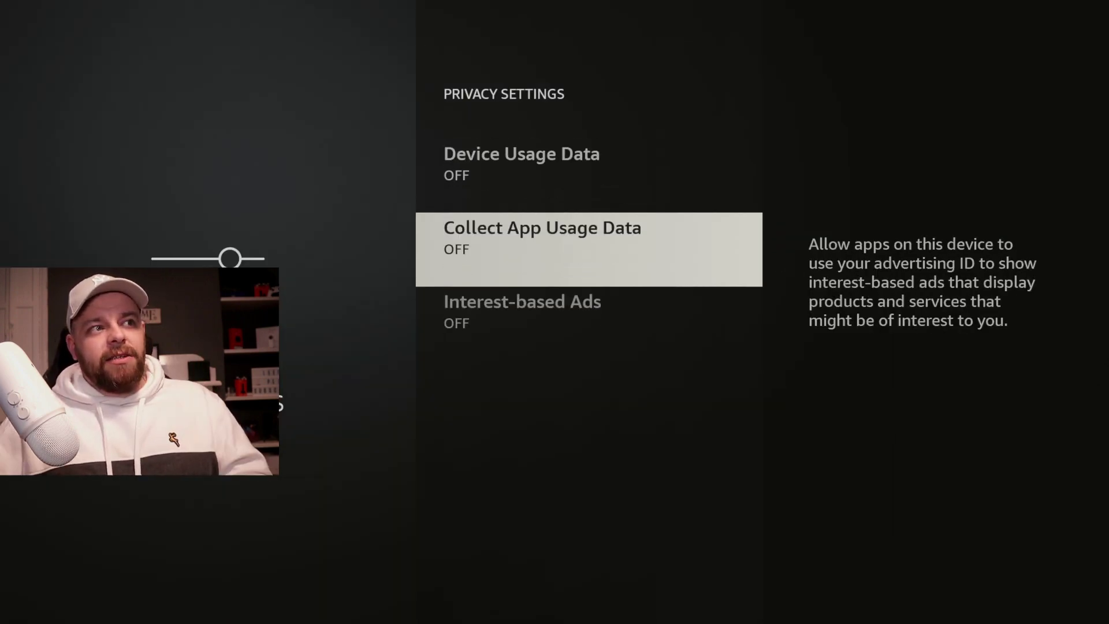
pyautogui.press('Down')
# Step: Open Data Monitoring from Preferences, set its toggle OFF, and go back
pyautogui.press('Escape')
pyautogui.press('Down')
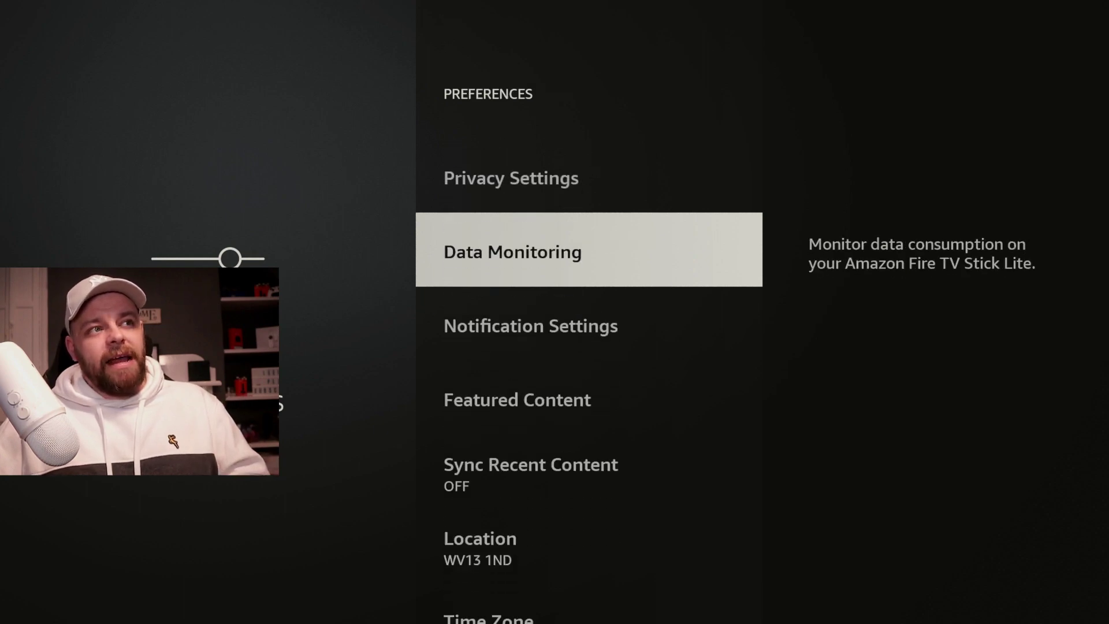
pyautogui.press('Return')
pyautogui.press('Down')
pyautogui.press('Down')
pyautogui.press('Down')
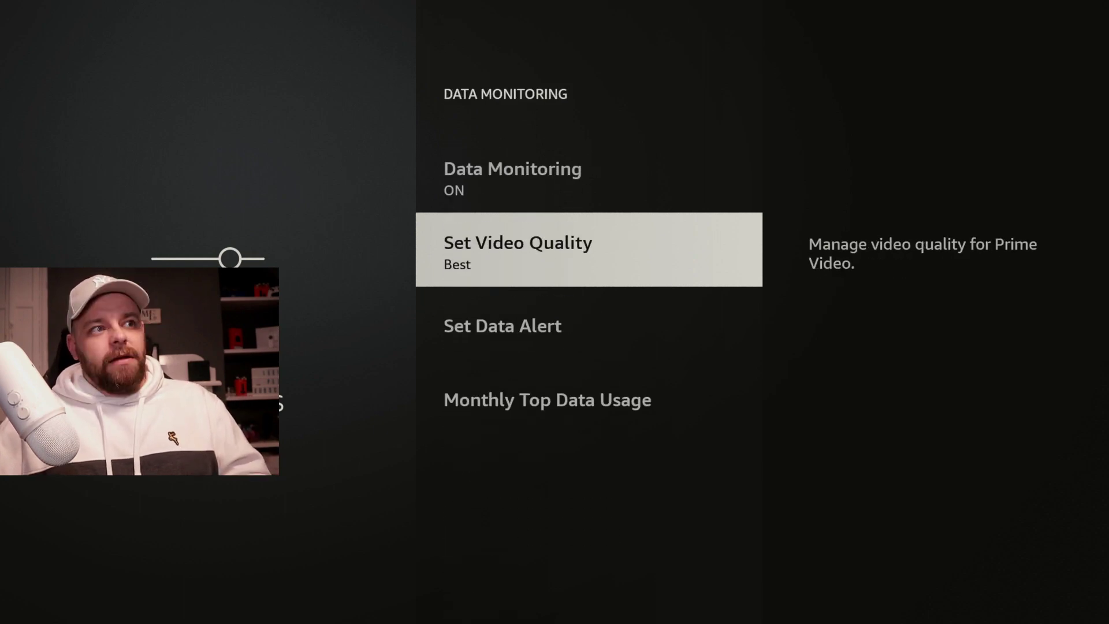
pyautogui.press('Up')
pyautogui.press('Up')
pyautogui.press('Up')
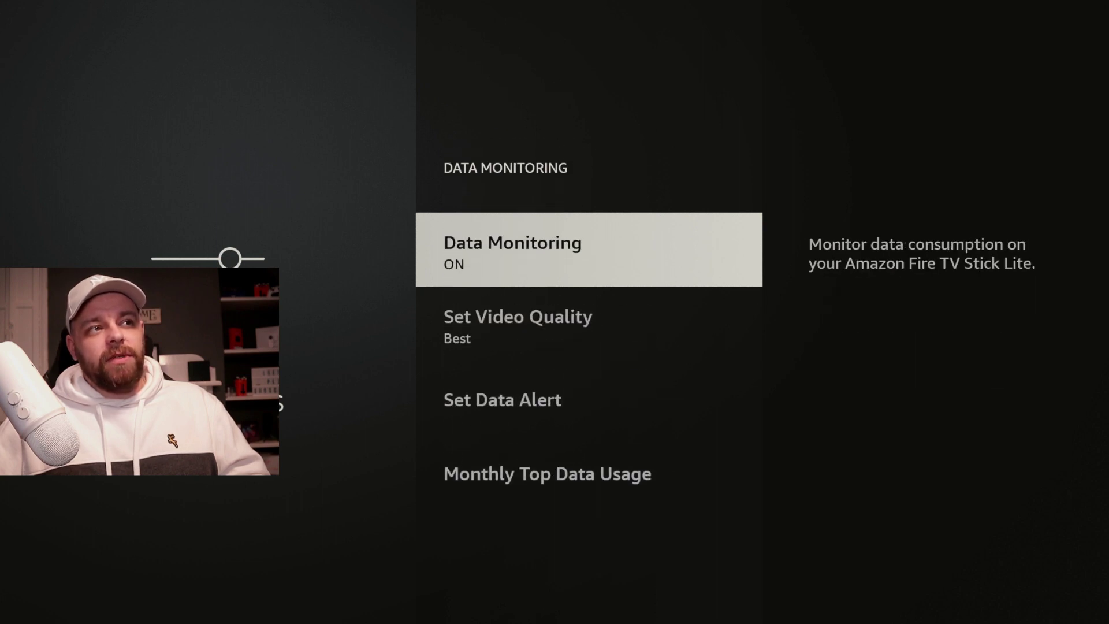
pyautogui.press('Return')
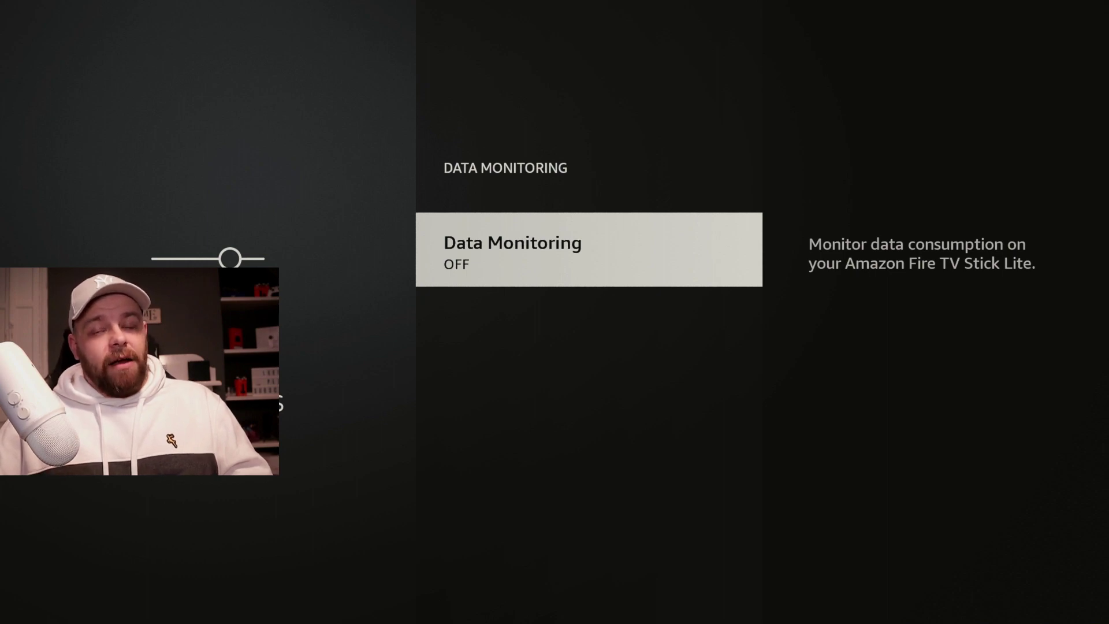
pyautogui.press('Escape')
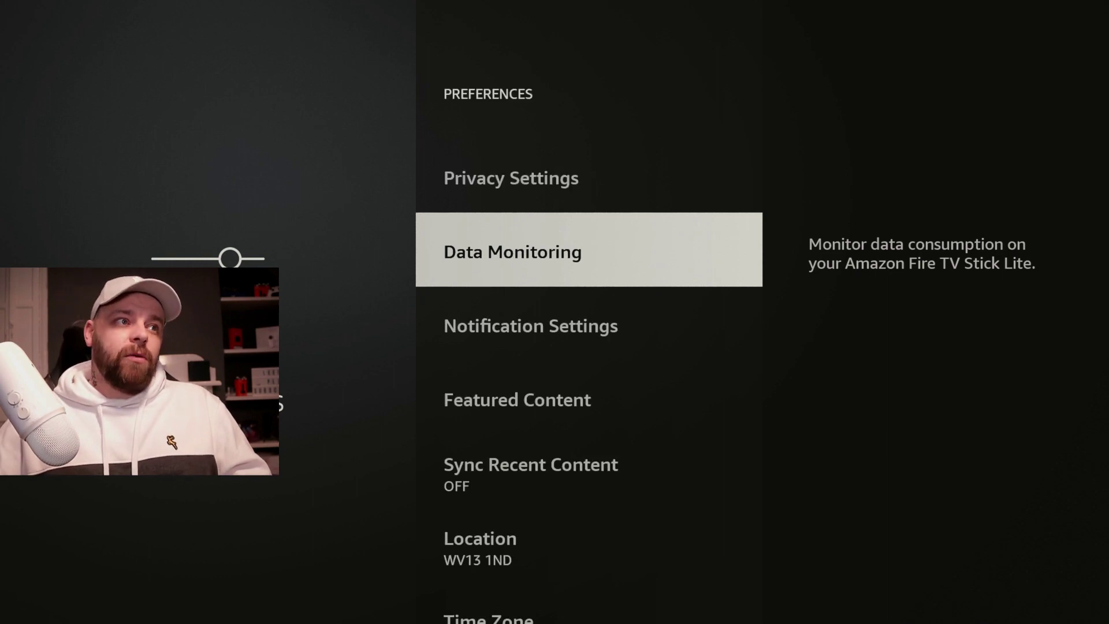
# Step: Open Notification Settings and confirm Do Not Interrupt stays OFF
pyautogui.press('Down')
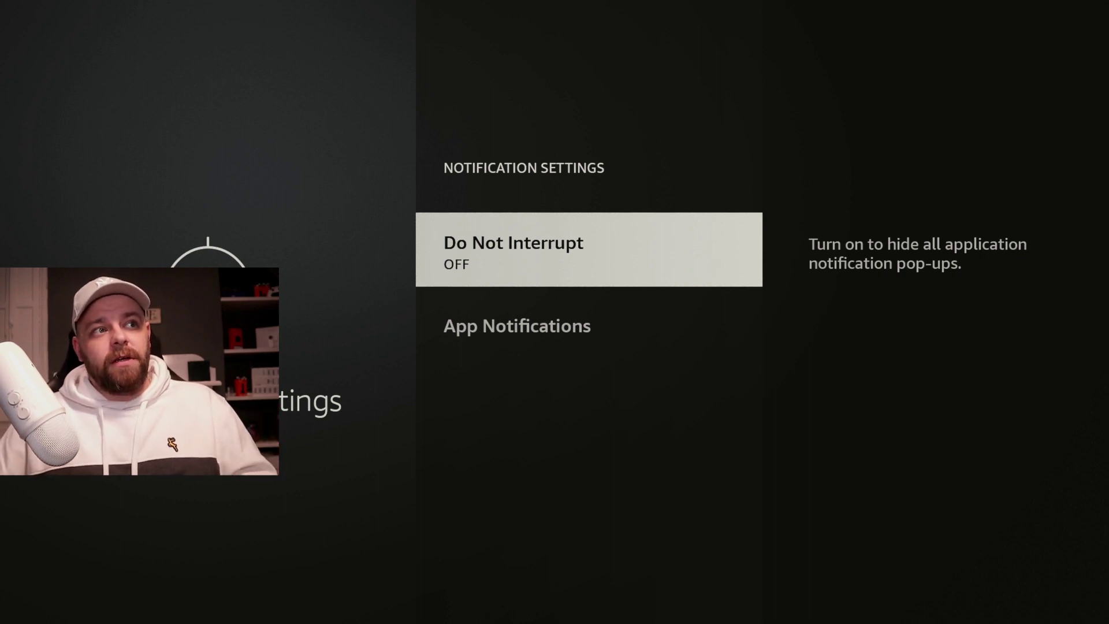
pyautogui.press('Down')
pyautogui.press('Up')
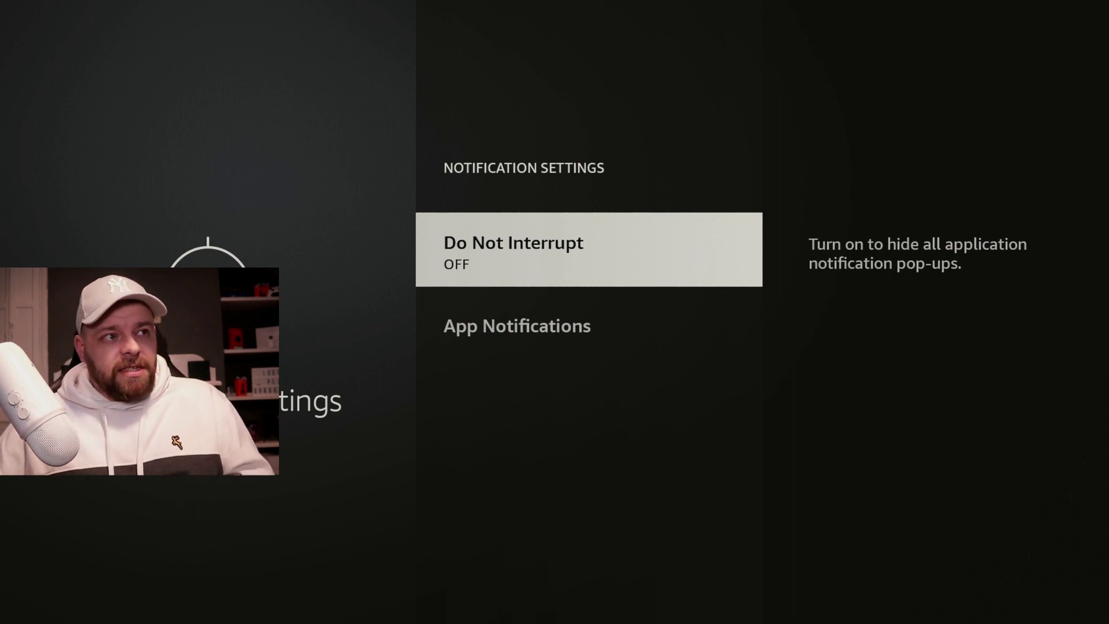
pyautogui.press('Down')
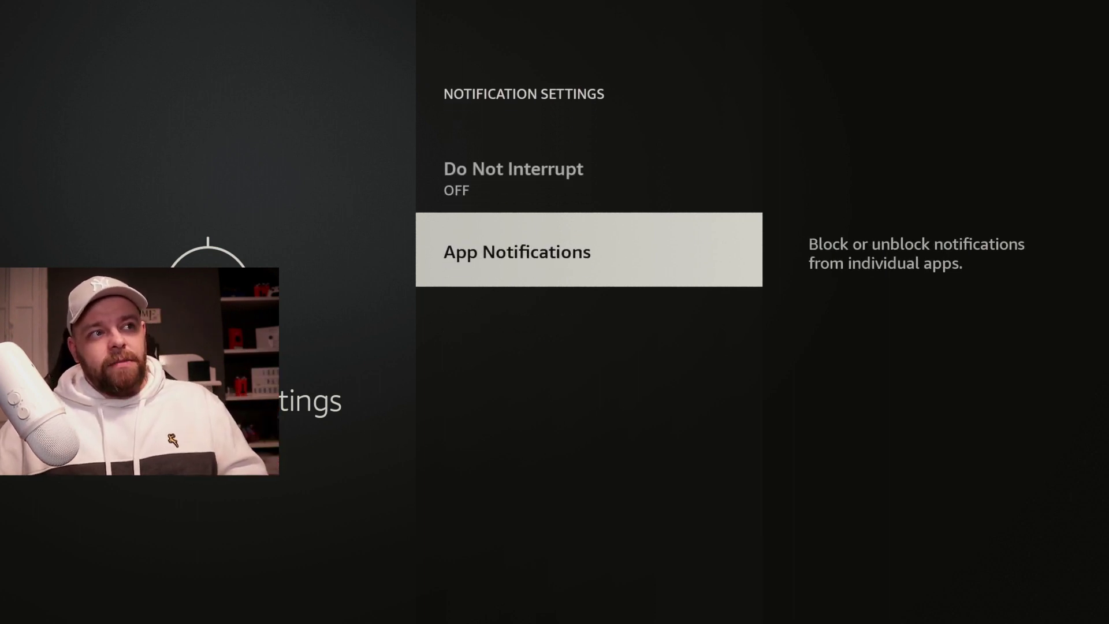
# Step: Browse App Notifications down to Plex, leaving every app ON, then return to Preferences
pyautogui.press('Return')
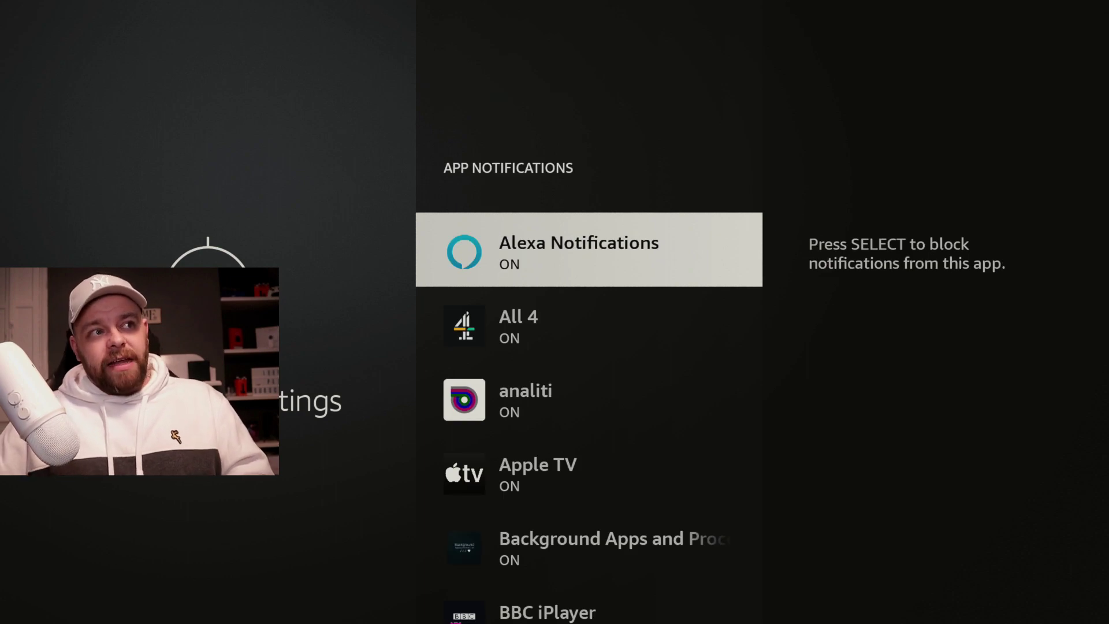
pyautogui.press('Down')
pyautogui.press('Down')
pyautogui.press('Down')
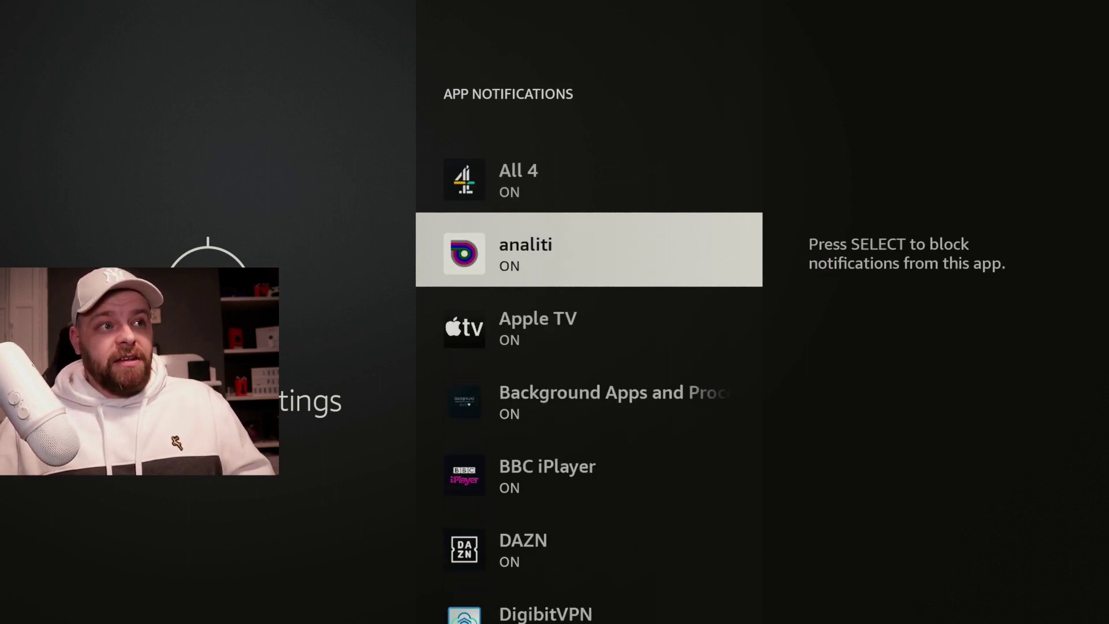
pyautogui.press('Down')
pyautogui.press('Down')
pyautogui.press('Down')
pyautogui.press('Down')
pyautogui.press('Down')
pyautogui.press('Down')
pyautogui.press('Down')
pyautogui.press('Down')
pyautogui.press('Down')
pyautogui.press('Down')
pyautogui.press('Down')
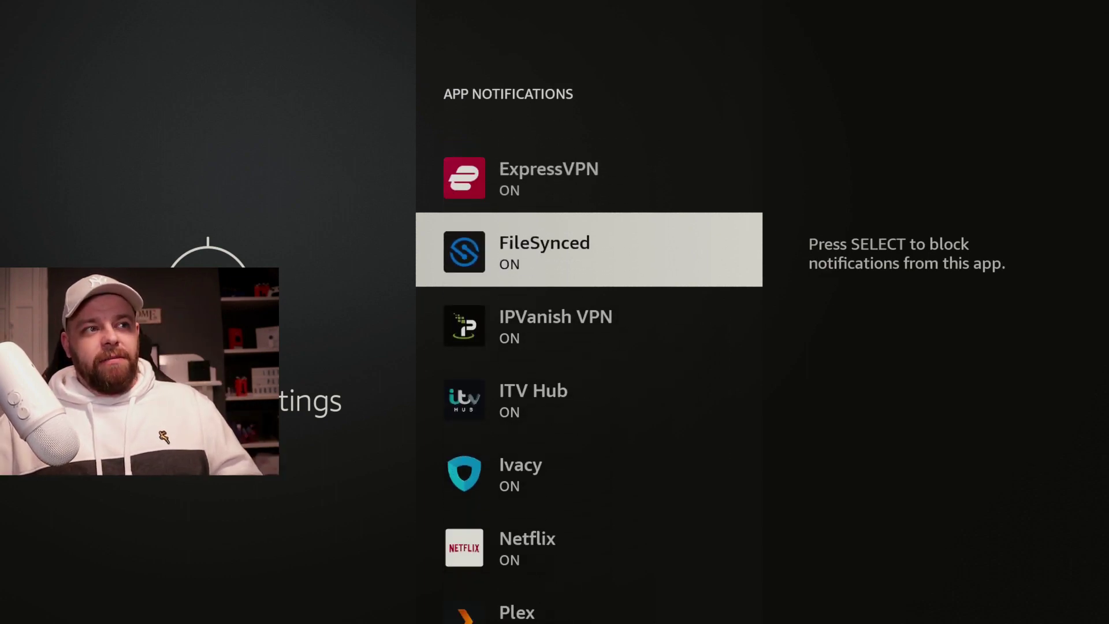
pyautogui.press('Down')
pyautogui.press('Down')
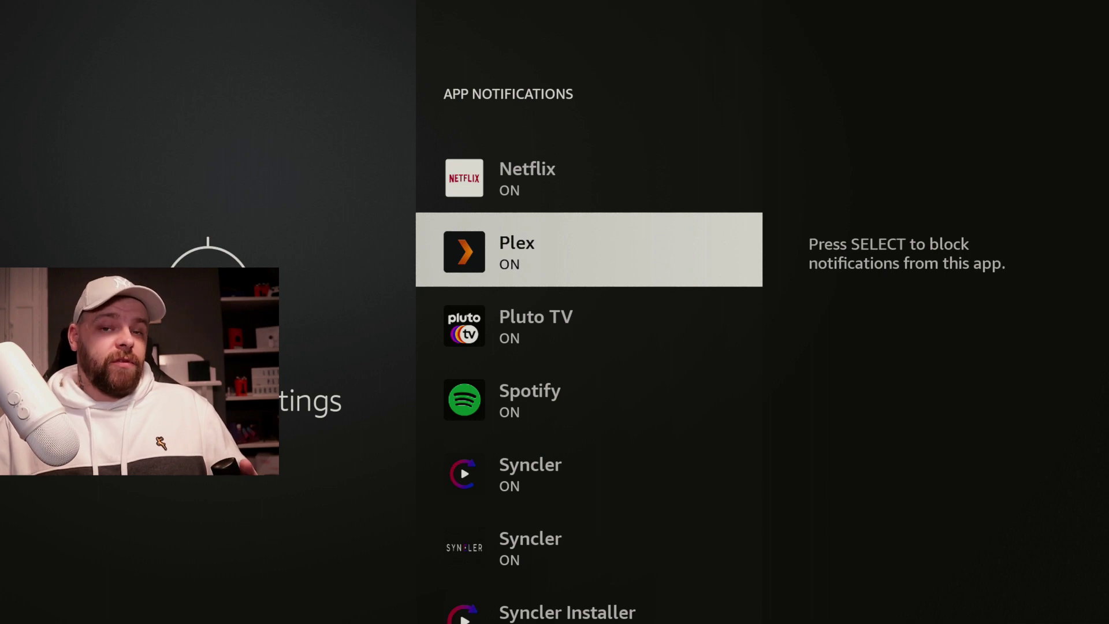
pyautogui.press('Escape')
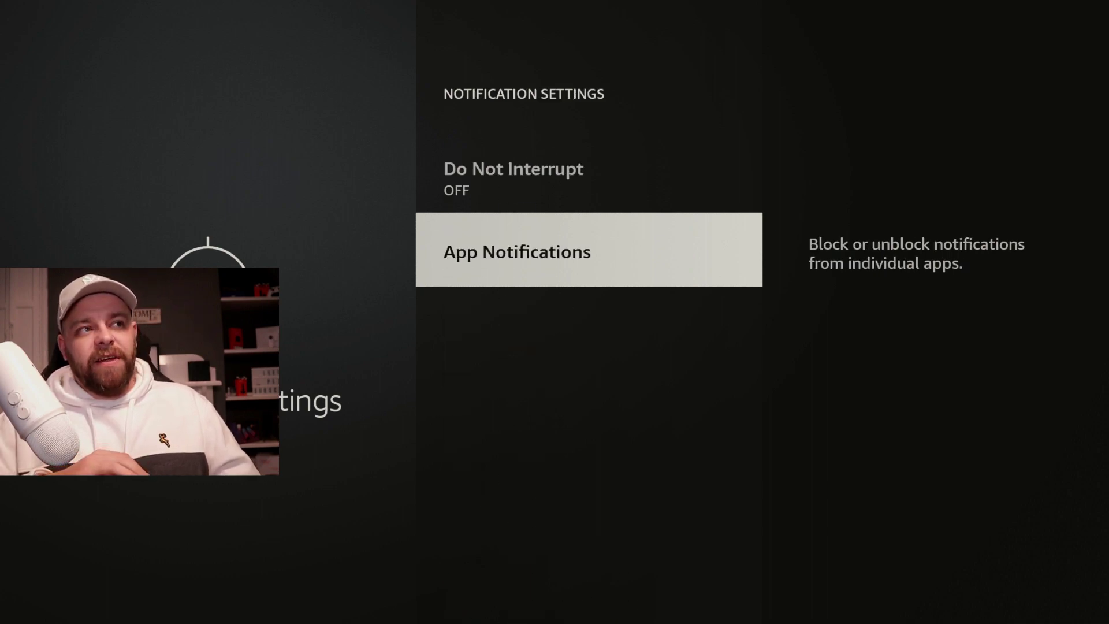
pyautogui.press('Up')
pyautogui.press('Down')
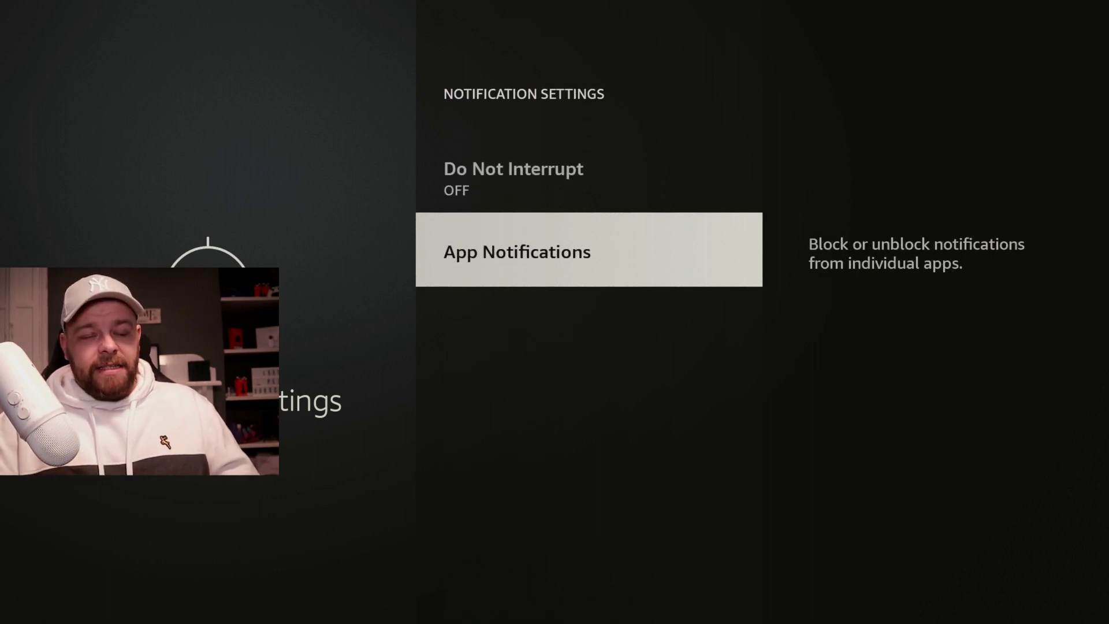
pyautogui.press('Escape')
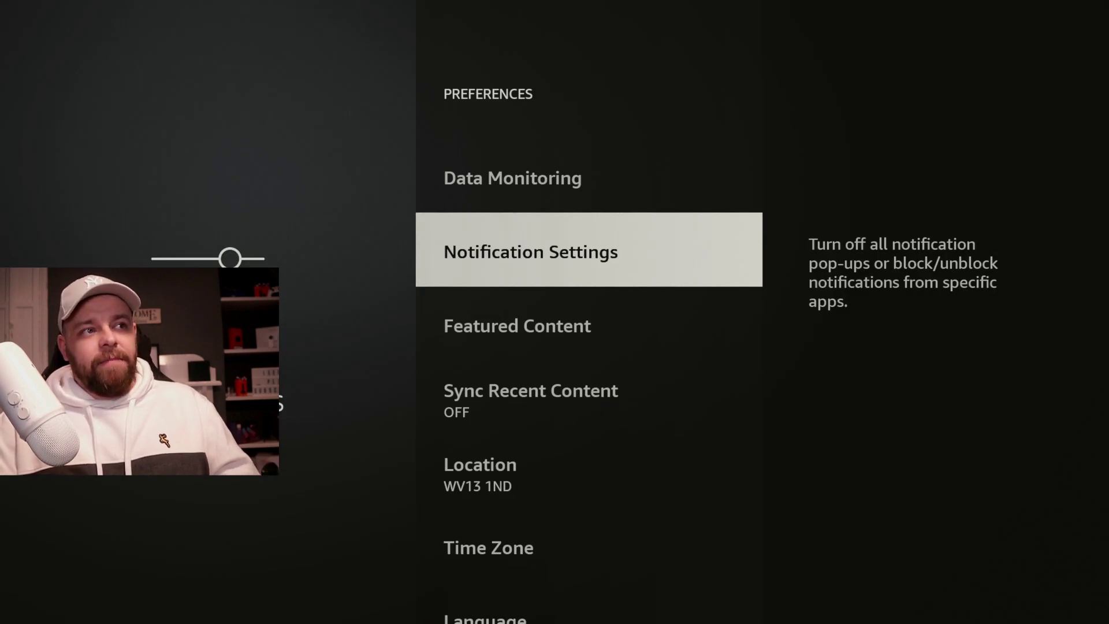
# Step: In Featured Content, toggle Allow Video Autoplay off and back on, leaving autoplay enabled
pyautogui.press('Down')
pyautogui.press('Return')
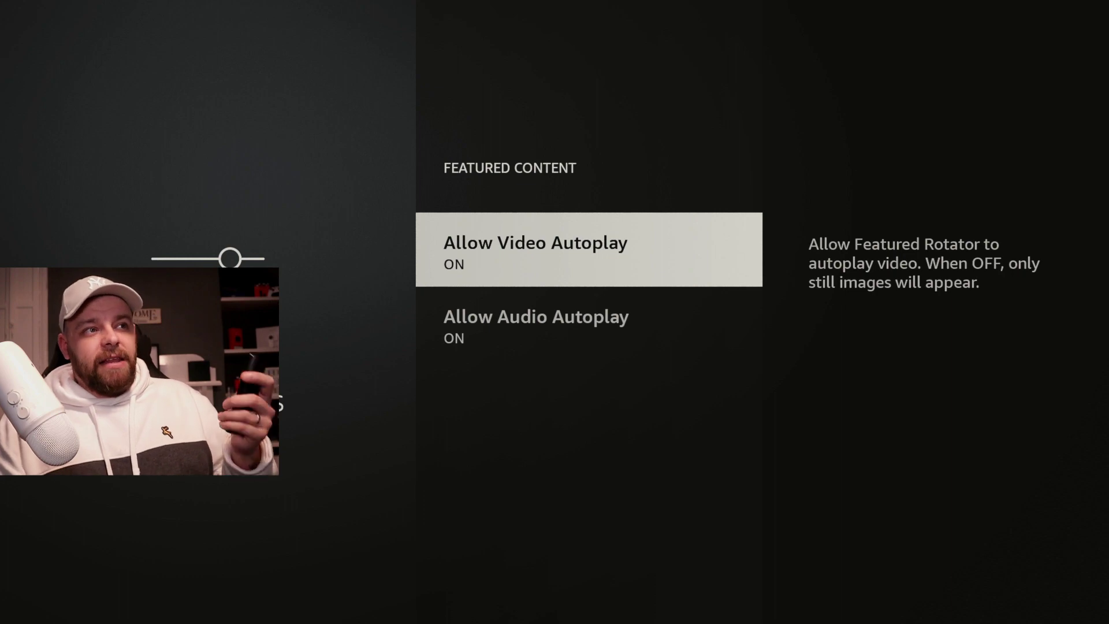
pyautogui.press('Return')
pyautogui.press('Return')
pyautogui.press('Down')
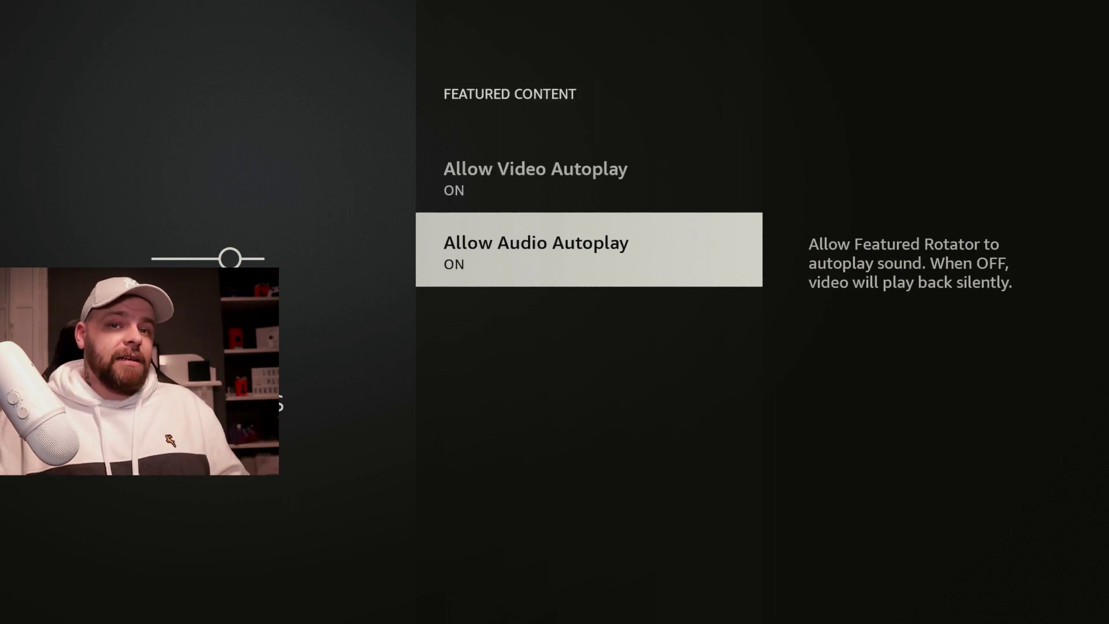
pyautogui.press('Up')
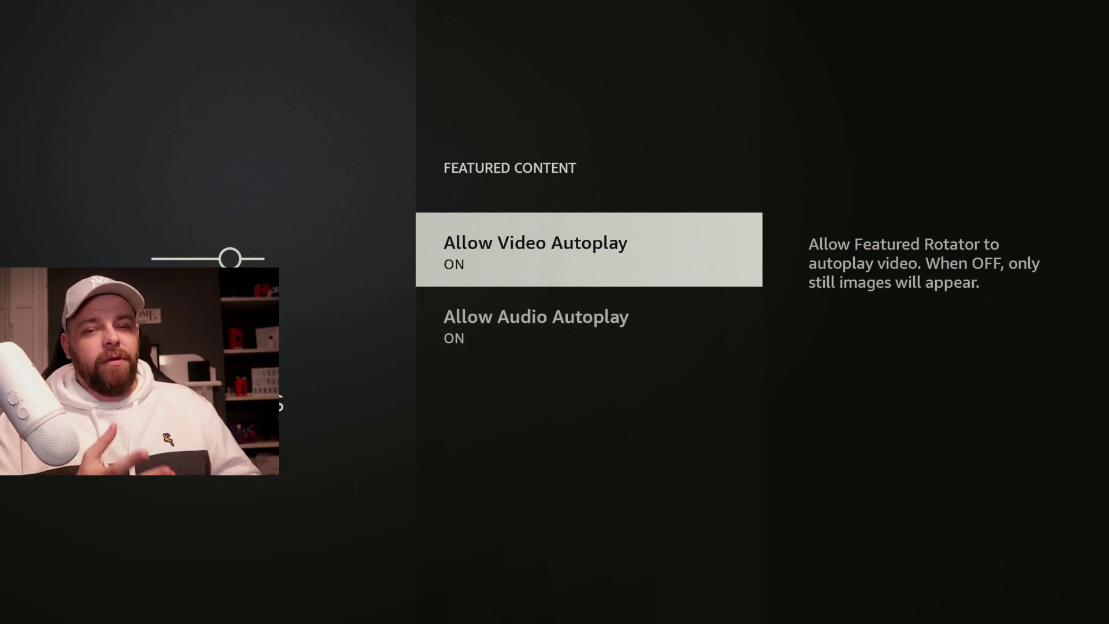
pyautogui.press('Escape')
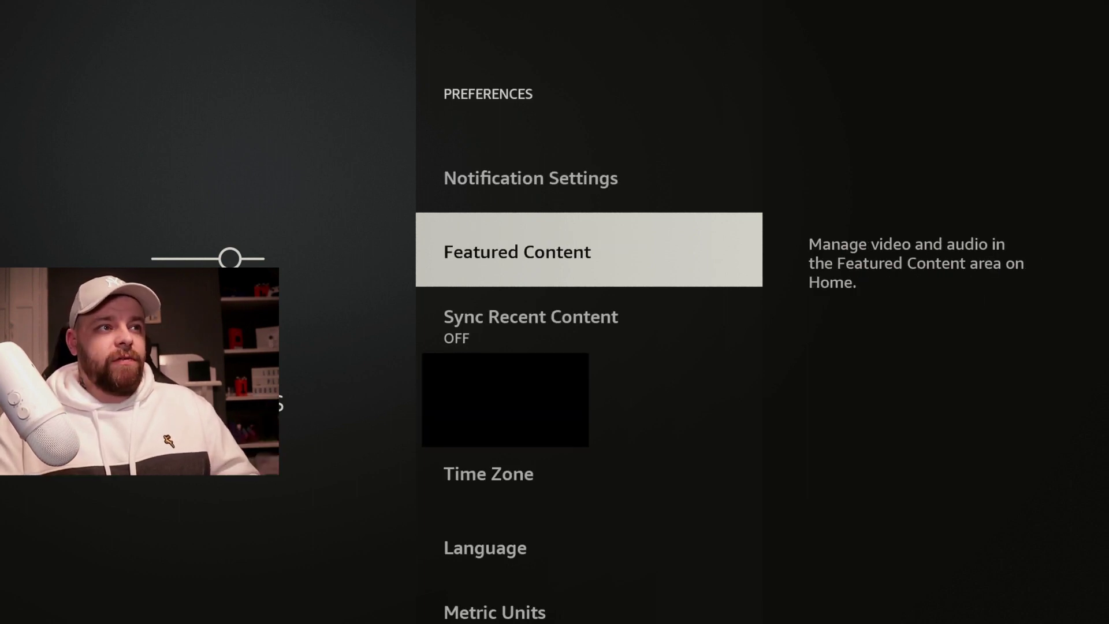
# Step: Check that Sync Recent Content is OFF in the Preferences list
pyautogui.press('Down')
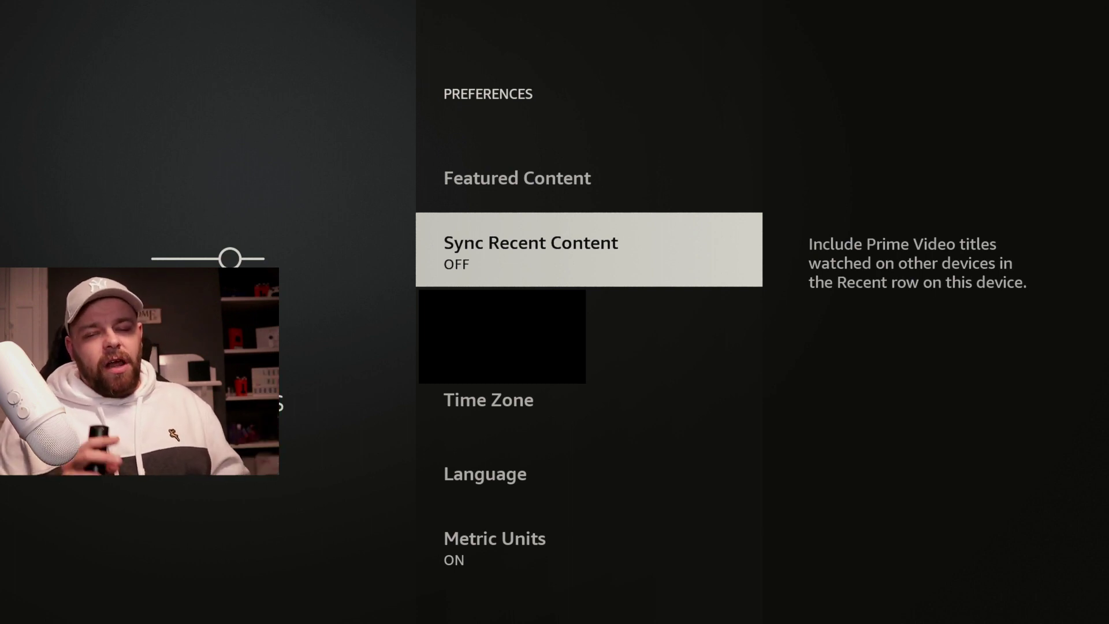
pyautogui.press('Down')
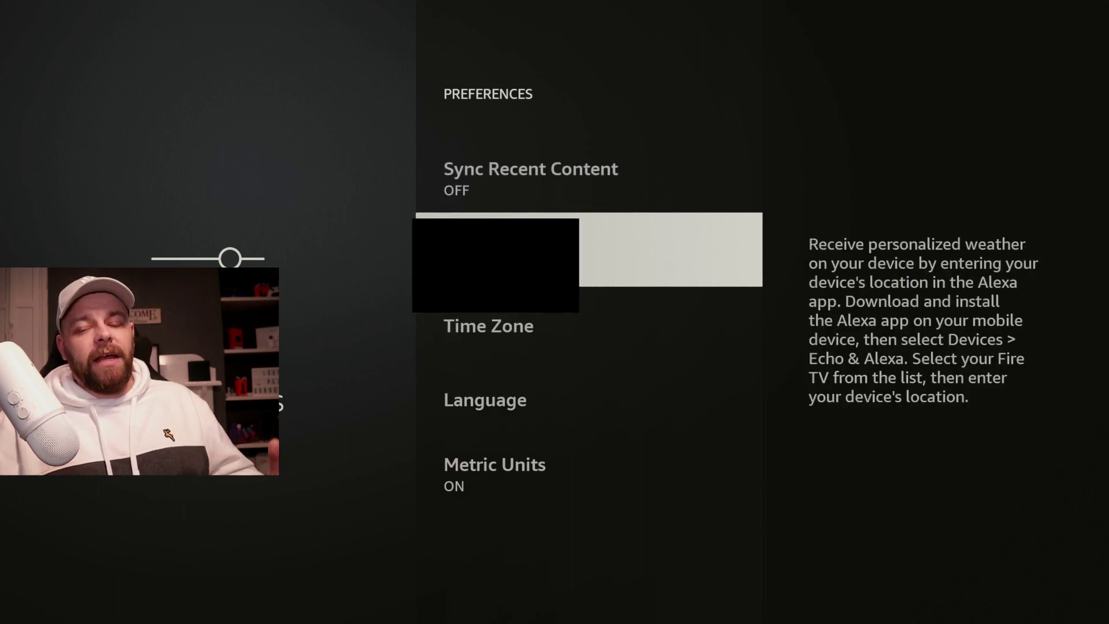
pyautogui.press('Up')
pyautogui.press('Up')
pyautogui.press('Up')
pyautogui.press('Up')
pyautogui.press('Up')
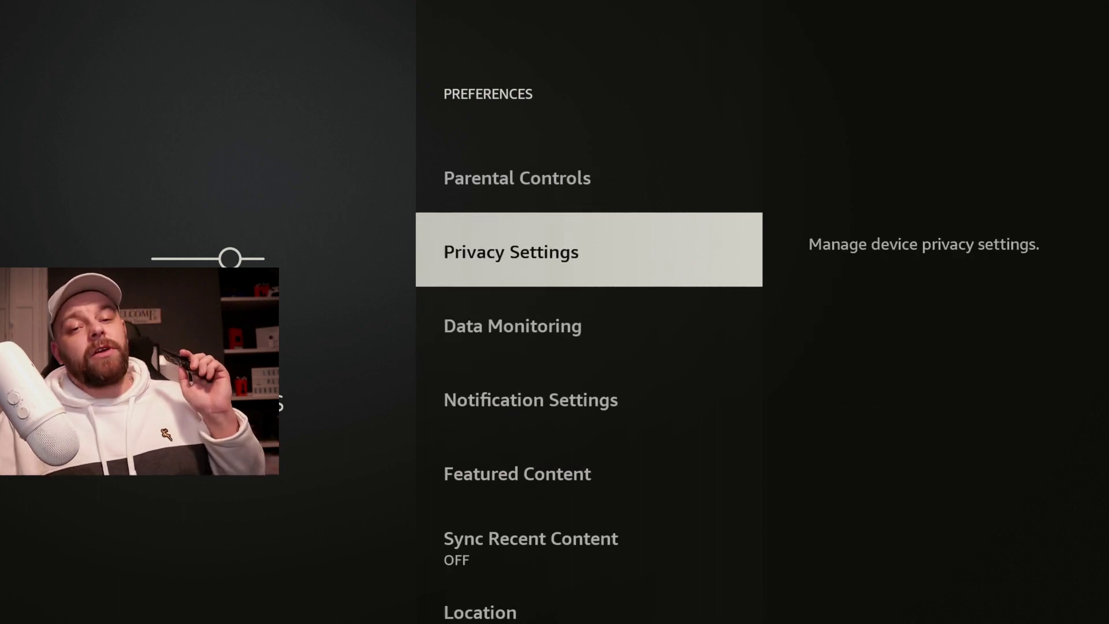
# Step: Open Developer options under My Fire TV
pyautogui.press('Escape')
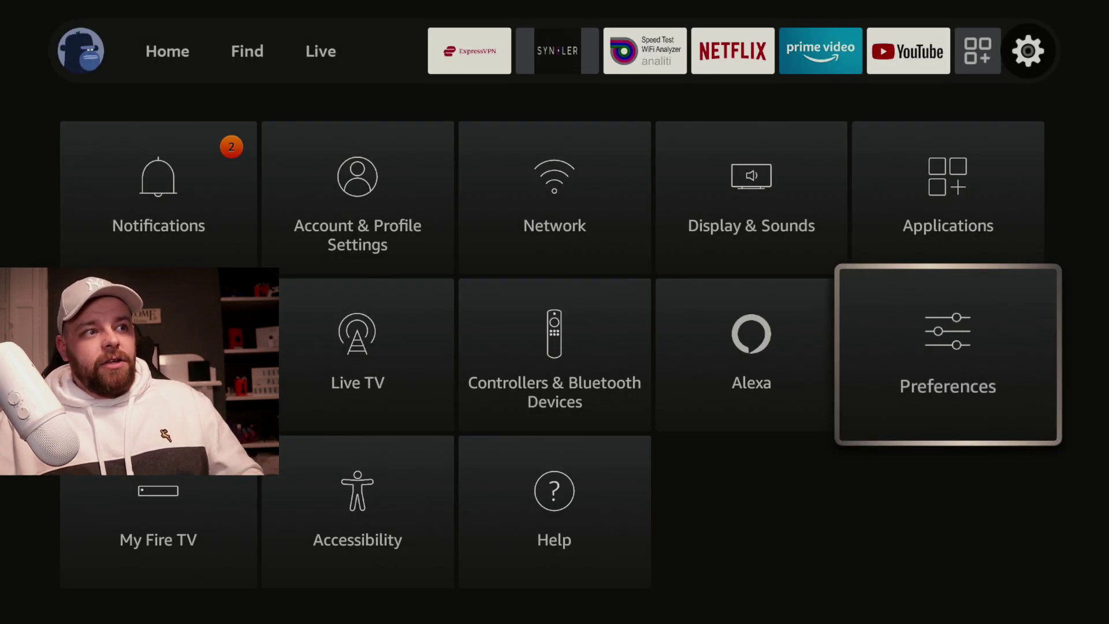
pyautogui.press('Right')
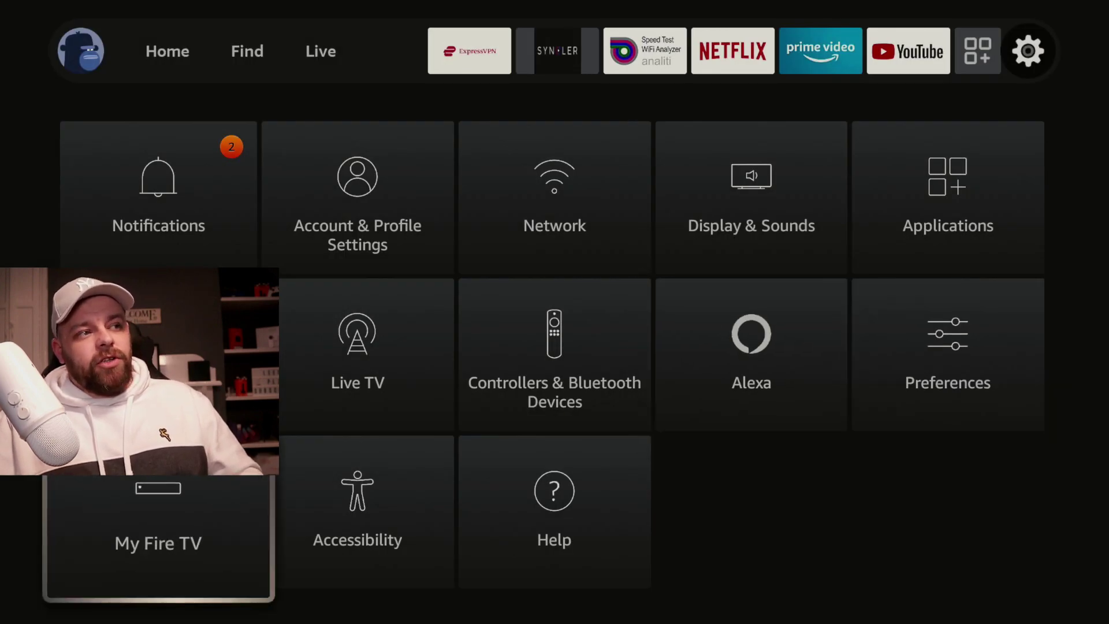
pyautogui.press('Return')
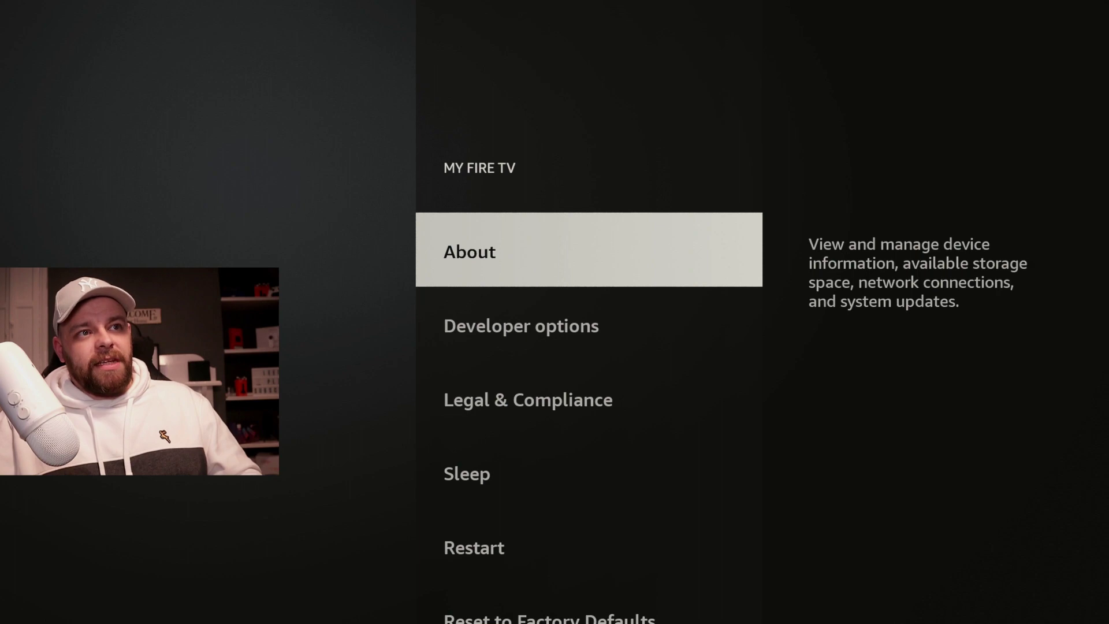
pyautogui.press('Down')
pyautogui.press('Return')
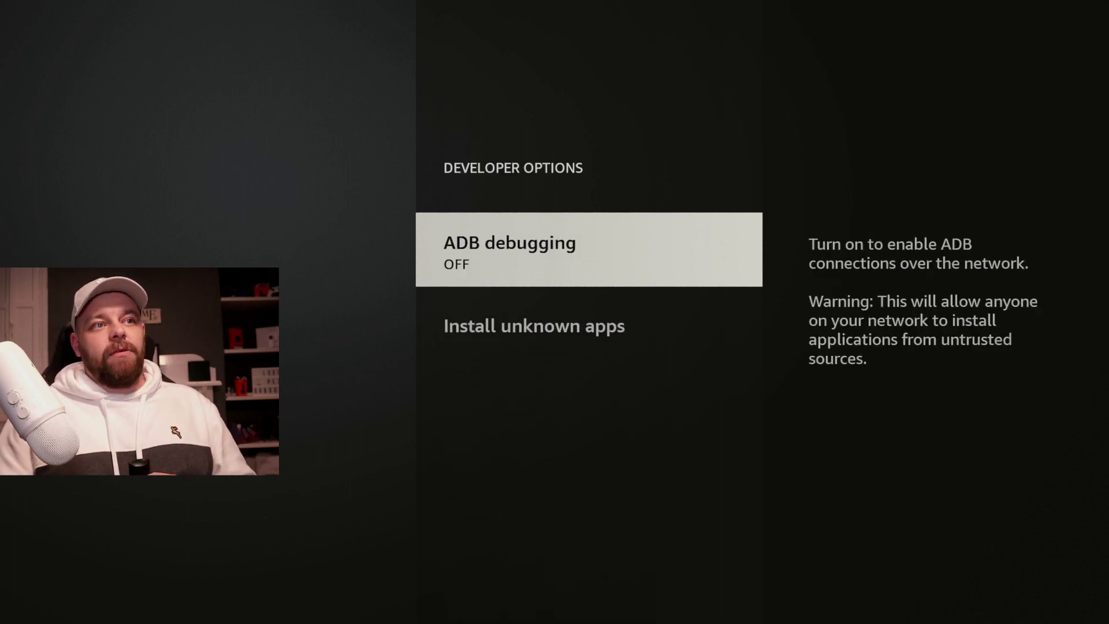
# Step: Check Install unknown apps and make sure ADB debugging is OFF
pyautogui.press('Down')
pyautogui.press('Up')
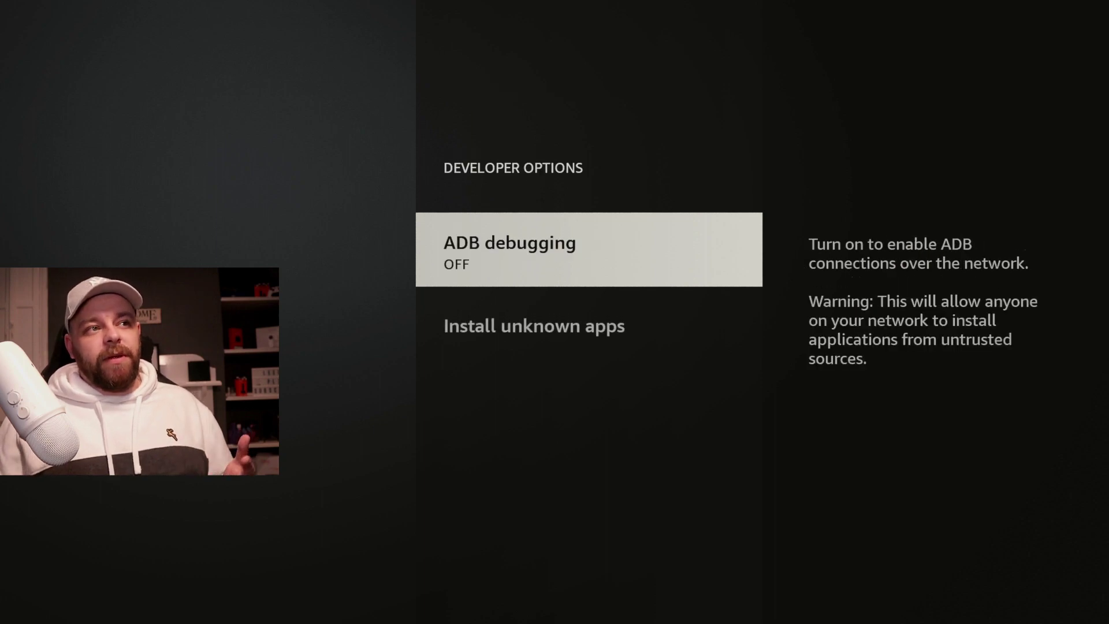
pyautogui.press('Down')
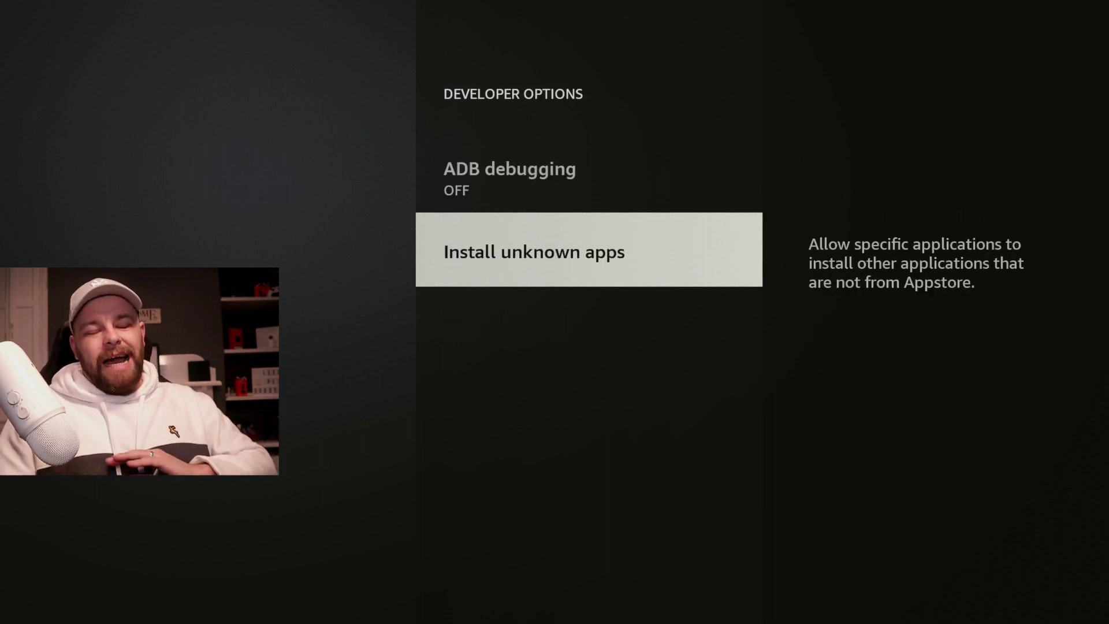
pyautogui.press('Up')
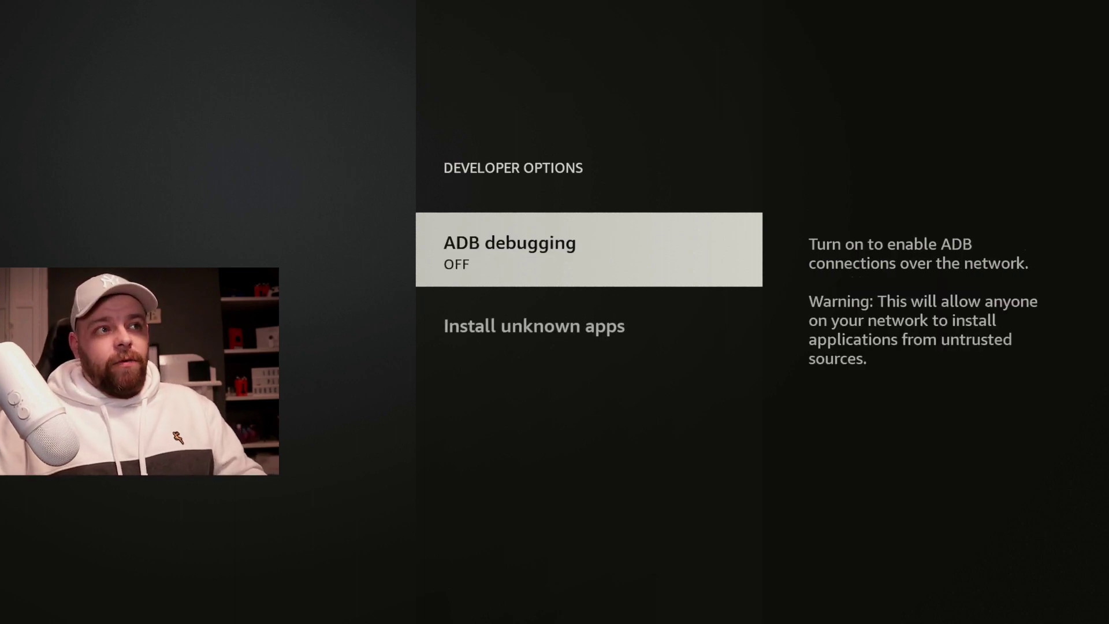
pyautogui.press('Return')
pyautogui.press('Return')
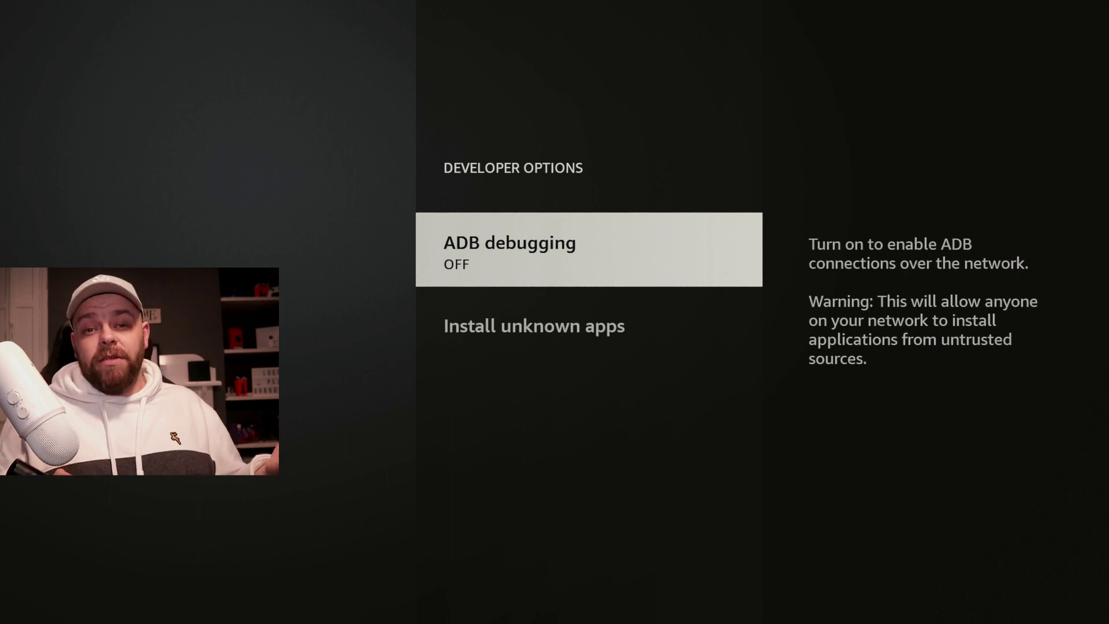
pyautogui.press('Down')
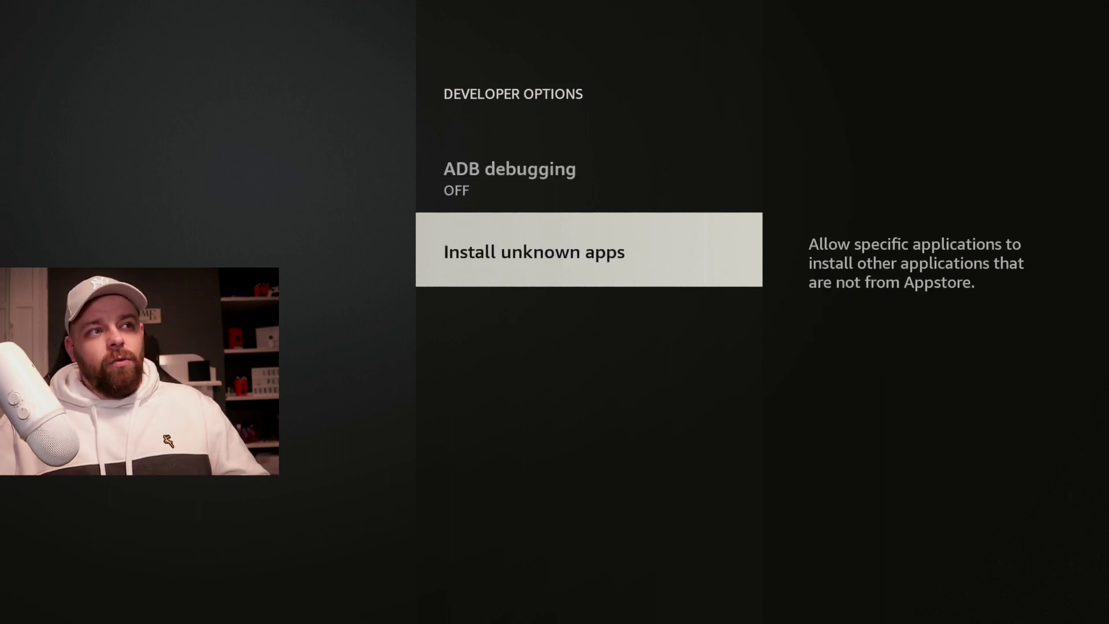
pyautogui.press('Up')
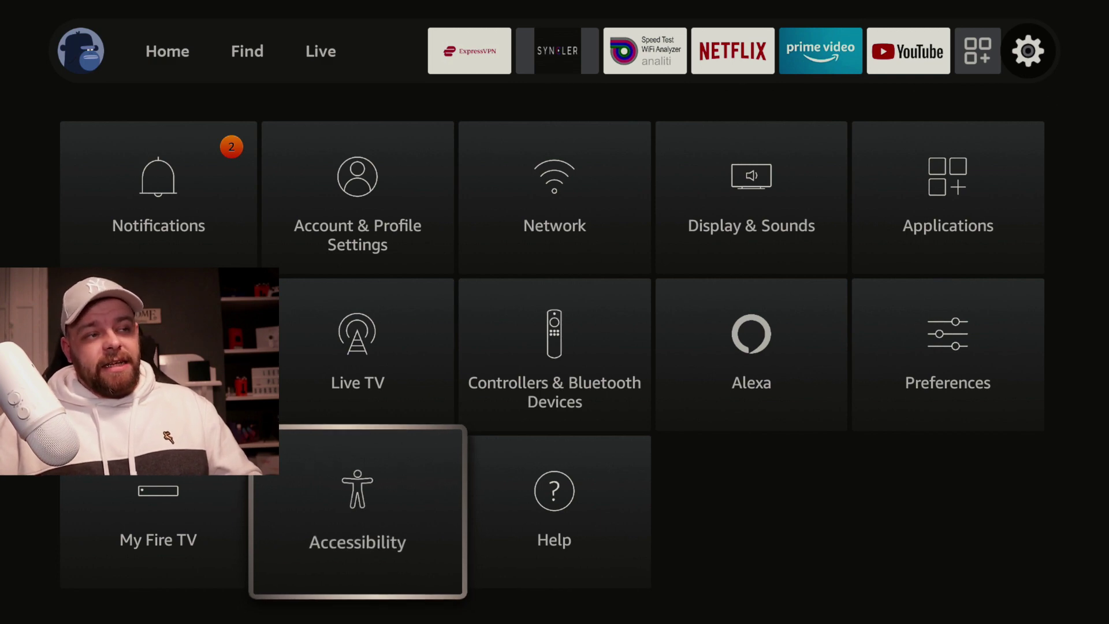
# Step: In Accessibility, review Closed Caption through High Contrast Text, confirming Screen Magnifier and High Contrast Text are OFF
pyautogui.press('Return')
pyautogui.press('Down')
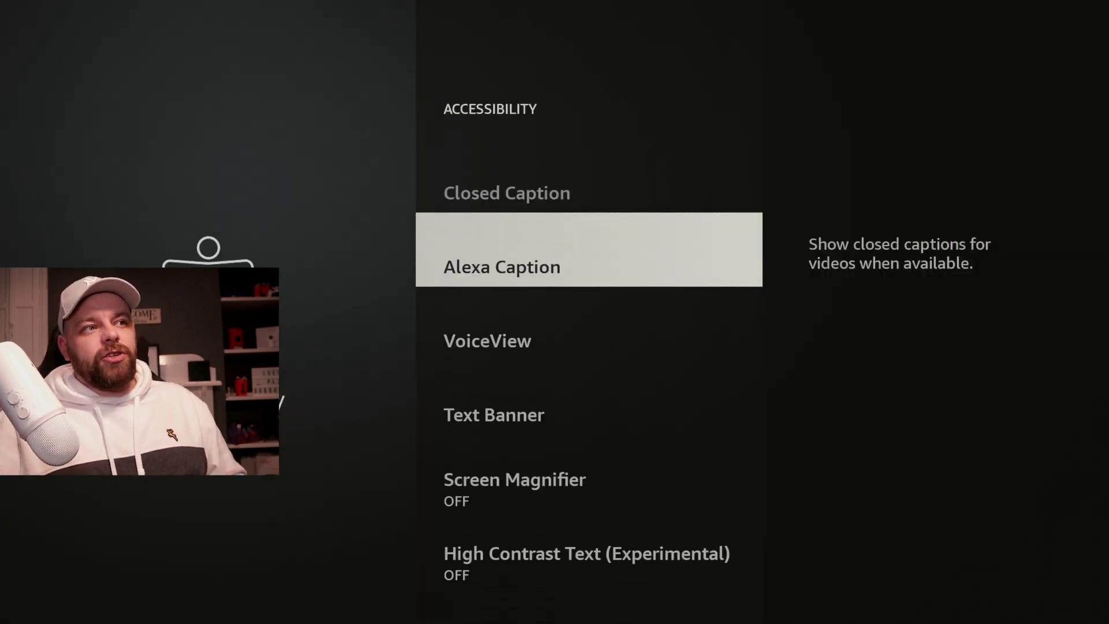
pyautogui.press('Up')
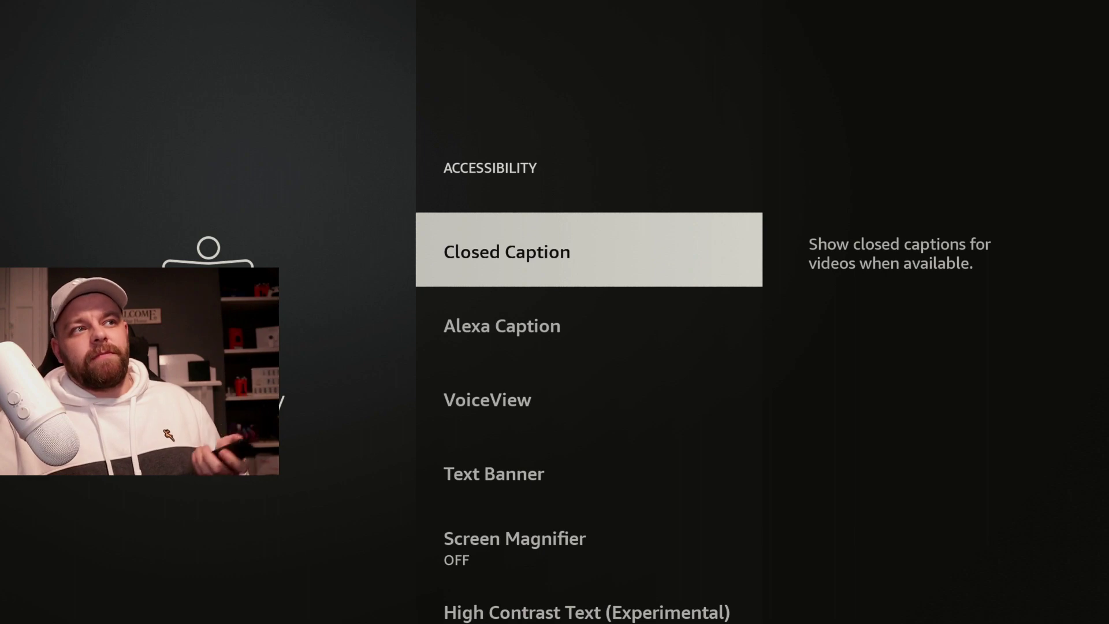
pyautogui.press('Down')
pyautogui.press('Down')
pyautogui.press('Down')
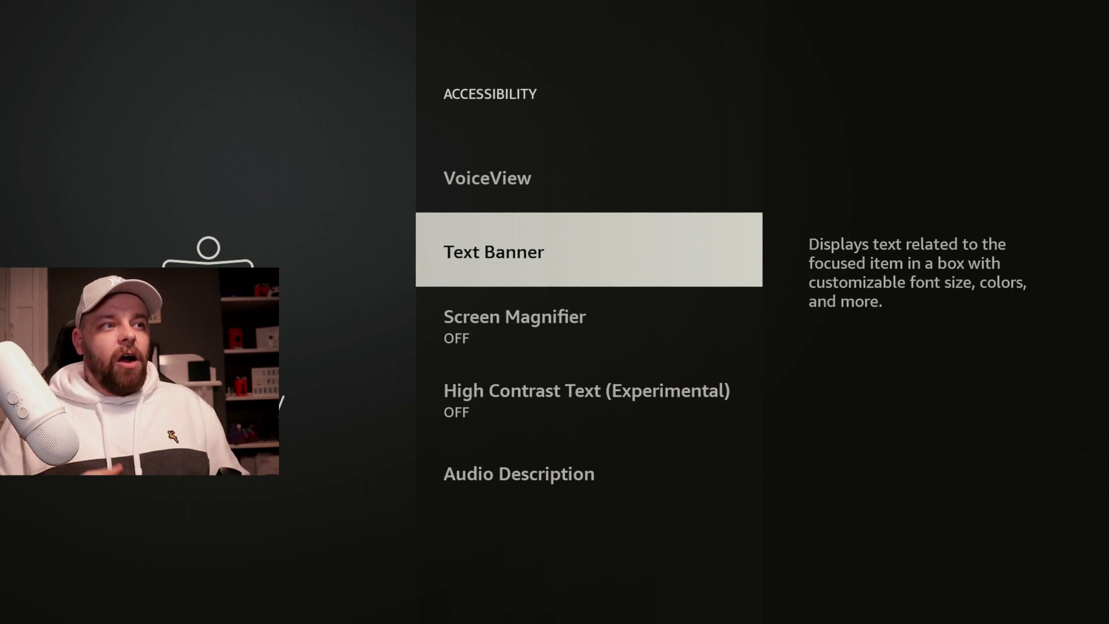
pyautogui.press('Down')
pyautogui.press('Down')
pyautogui.press('Down')
pyautogui.press('Up')
pyautogui.press('Up')
pyautogui.press('Up')
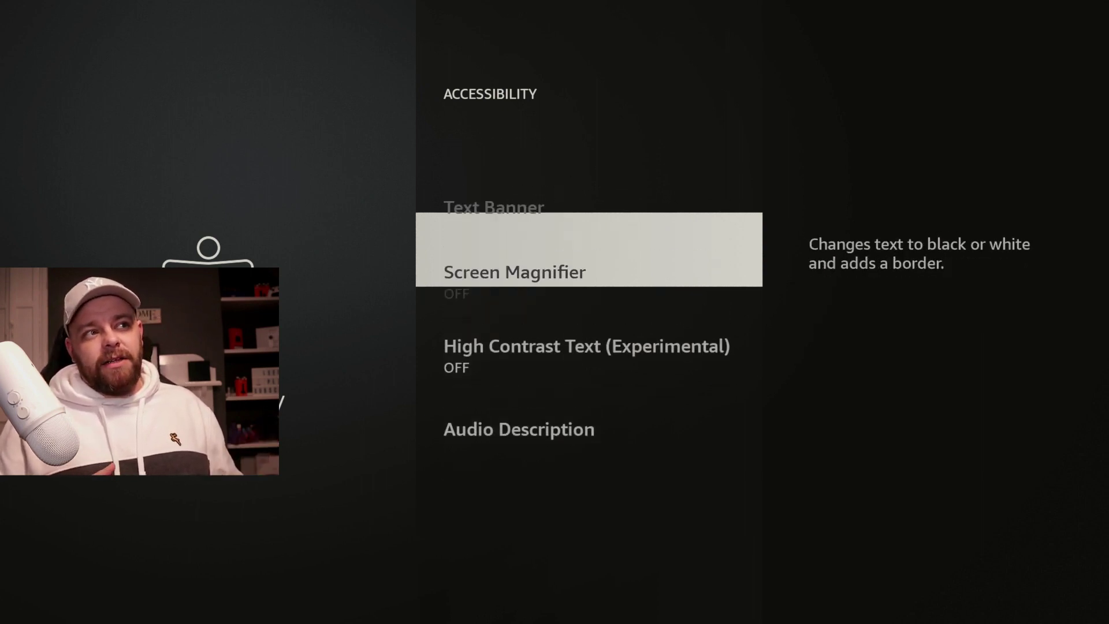